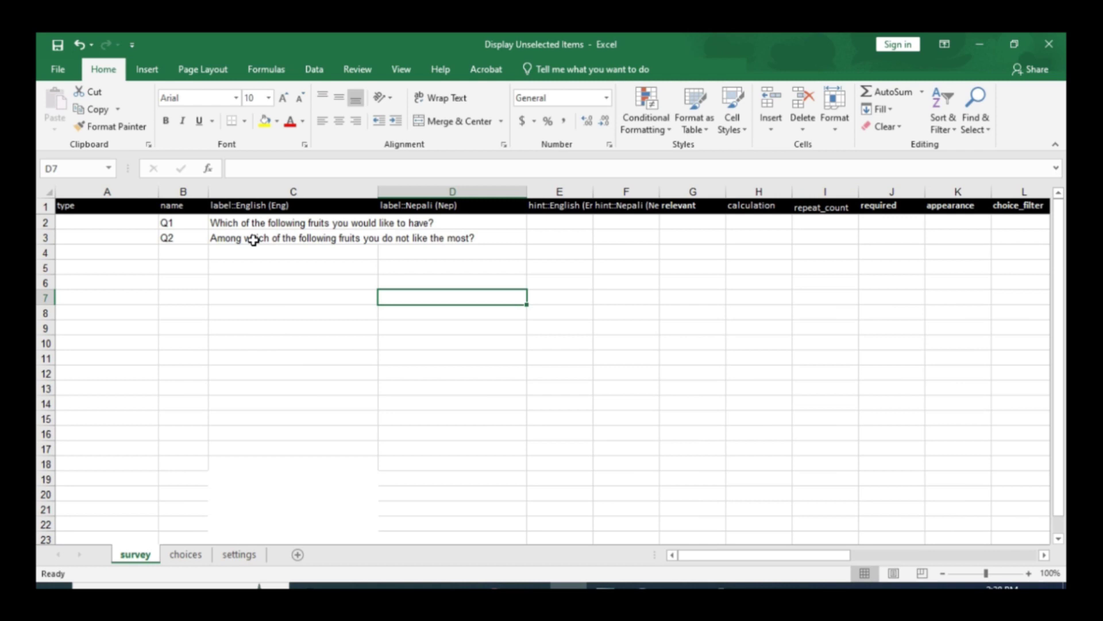
Review Q1 and Q2's names and labels on the survey sheet, glancing at the choices sheet
click(253, 239)
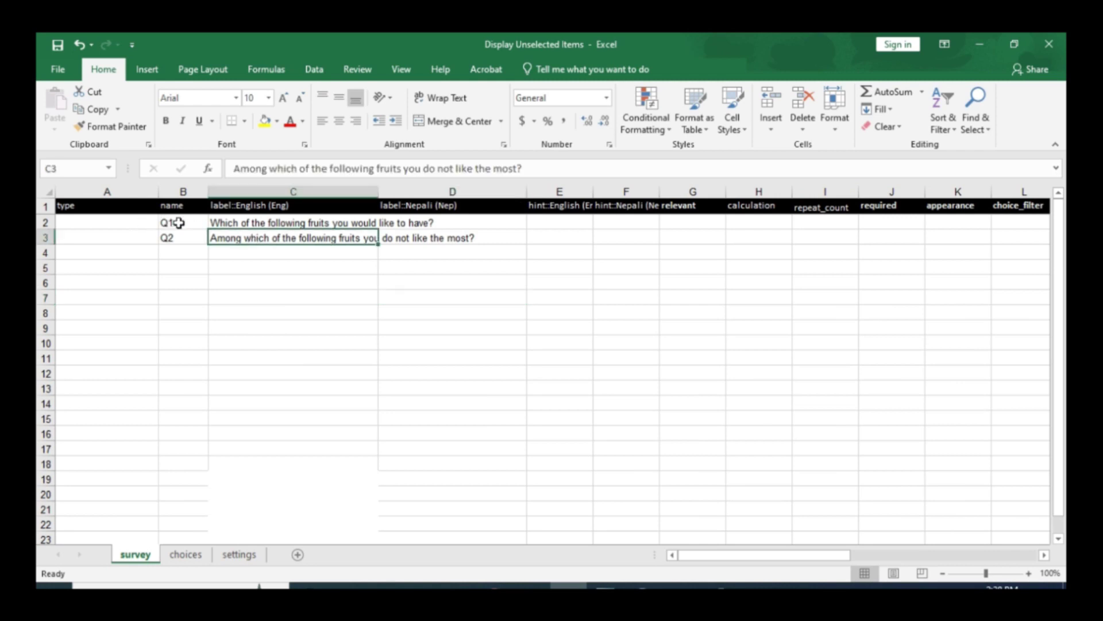
drag(178, 223, 244, 224)
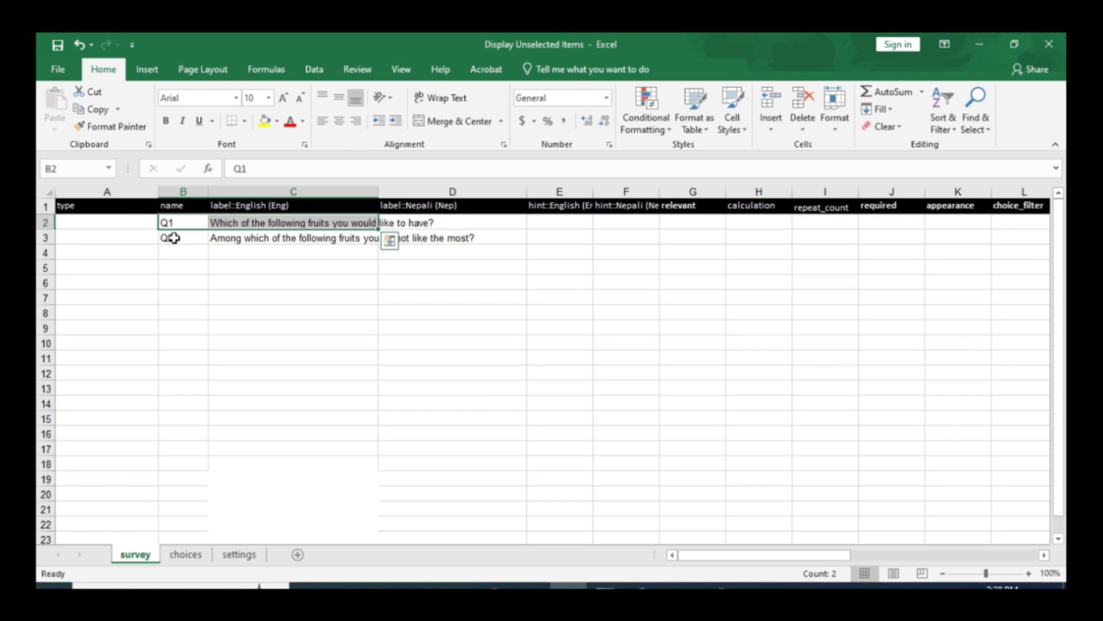
drag(174, 237, 227, 328)
click(186, 555)
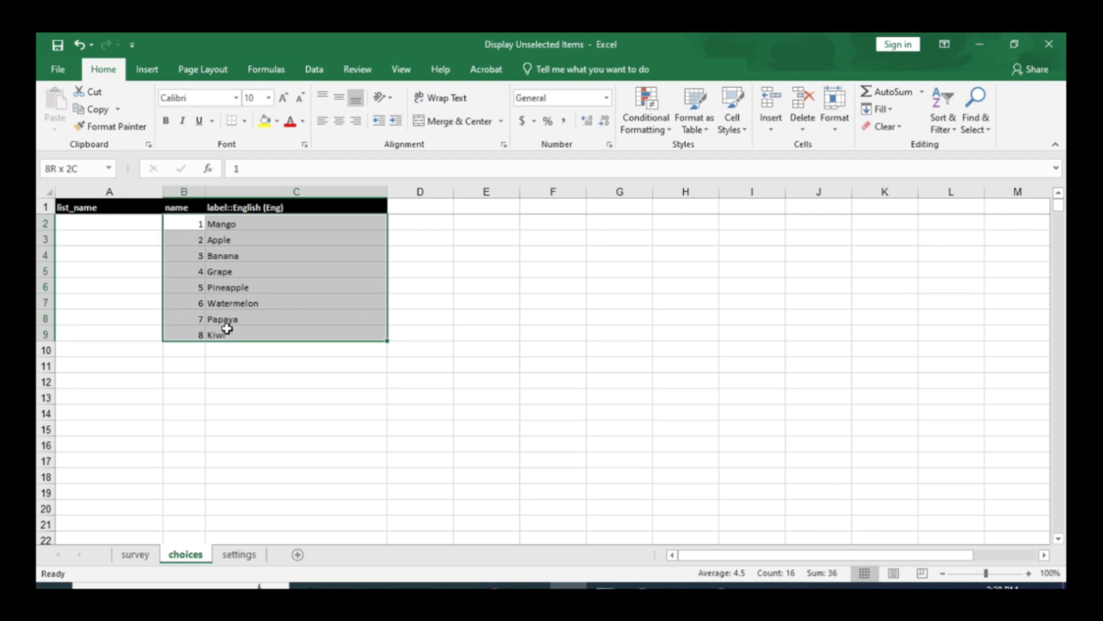
click(136, 555)
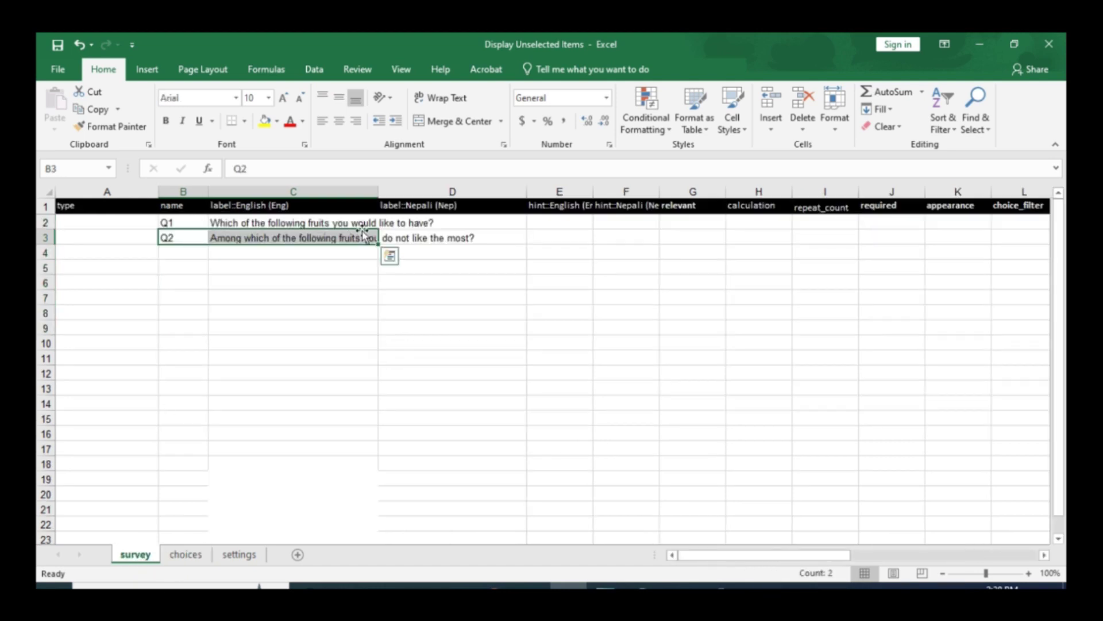
click(194, 560)
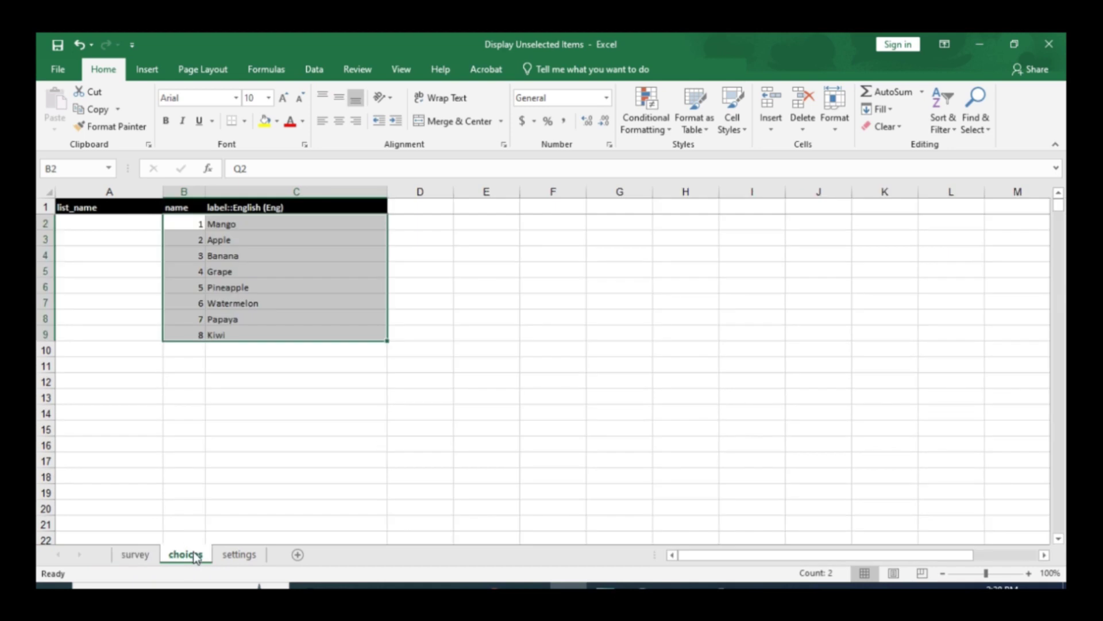
click(135, 556)
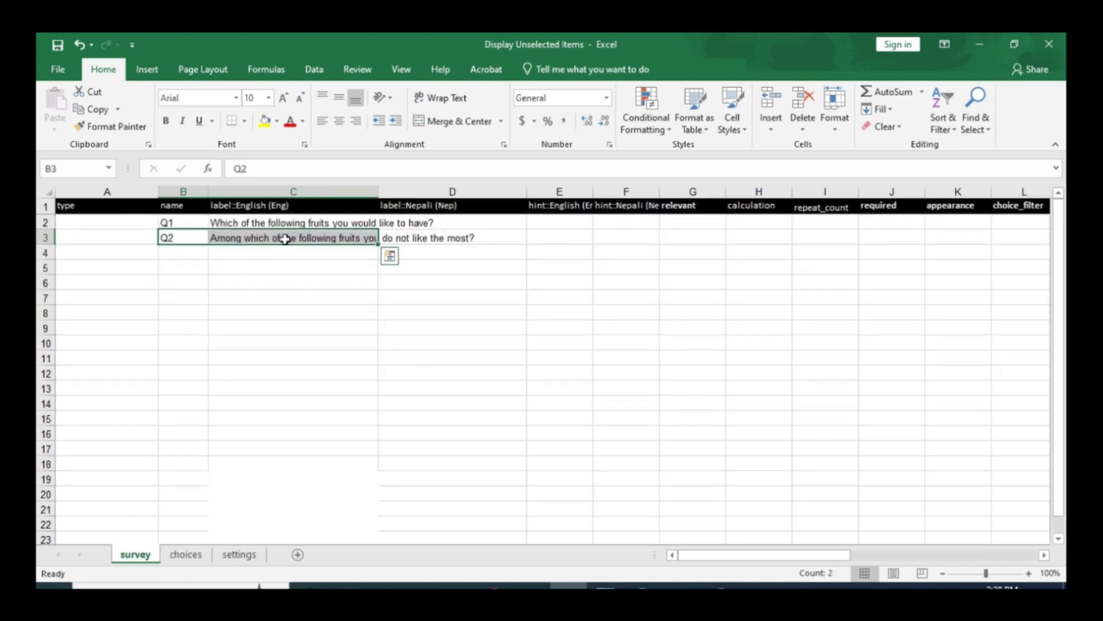
Show Q2's label and highlight Mango, Apple, Banana and Grape in the choices fruit list
click(370, 236)
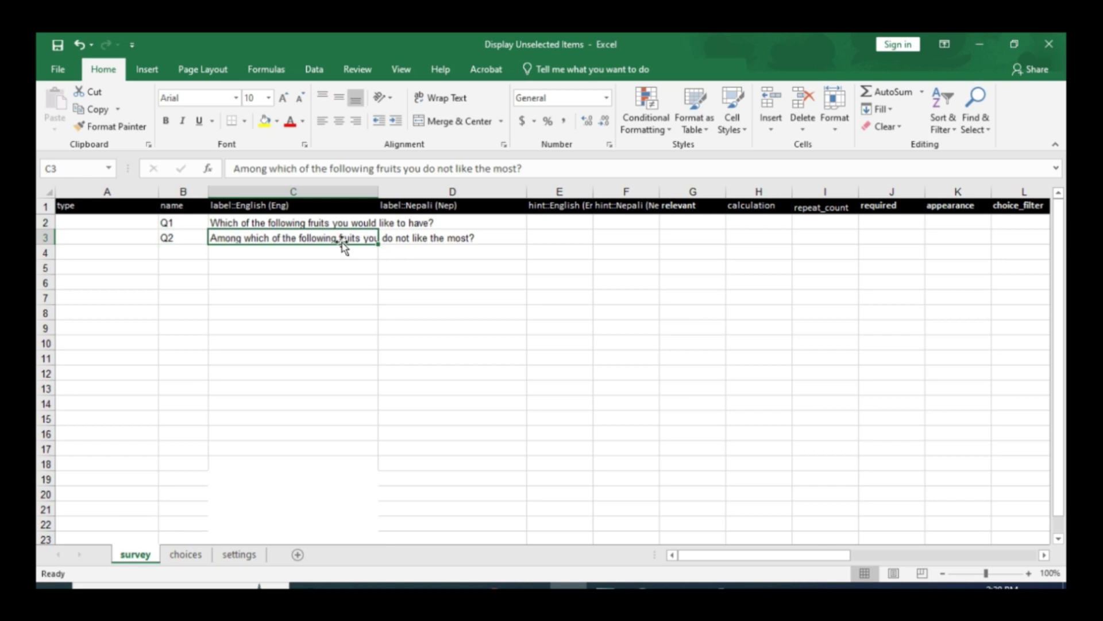
click(194, 562)
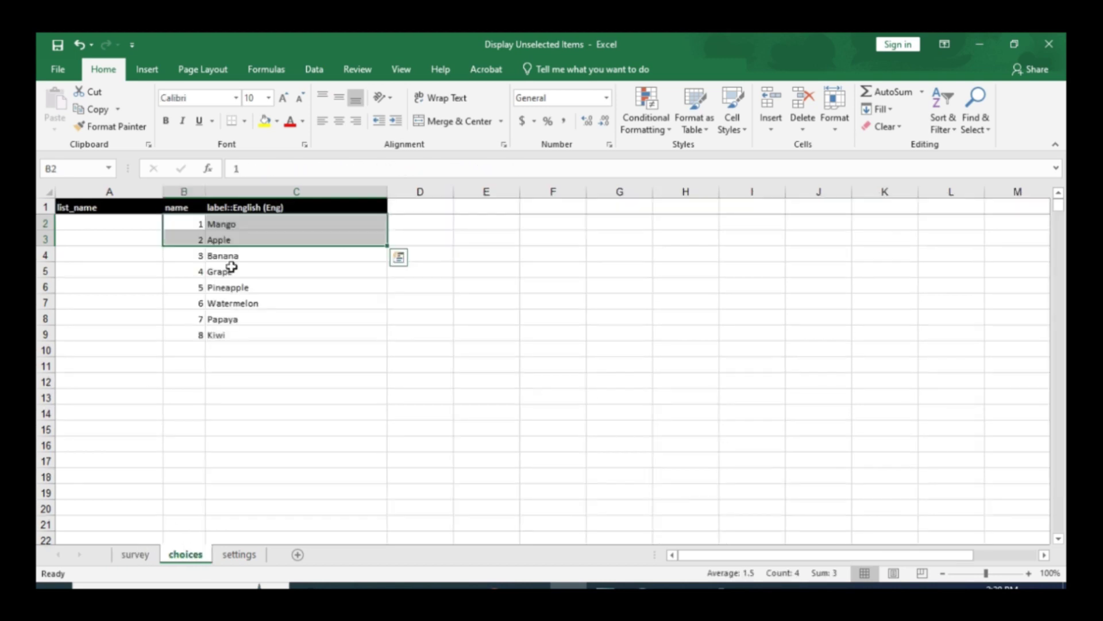
click(191, 362)
drag(194, 223, 225, 231)
drag(198, 254, 249, 335)
Enter select_multiple Fruits as Q1's question type
key(ctrl+Page_Up)
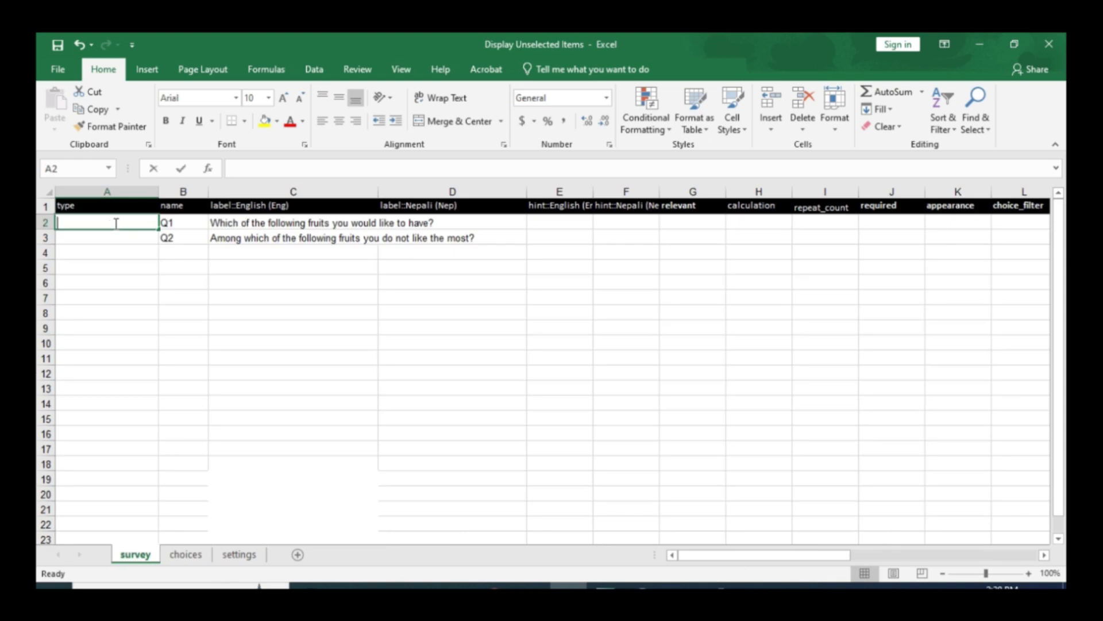
text(select)
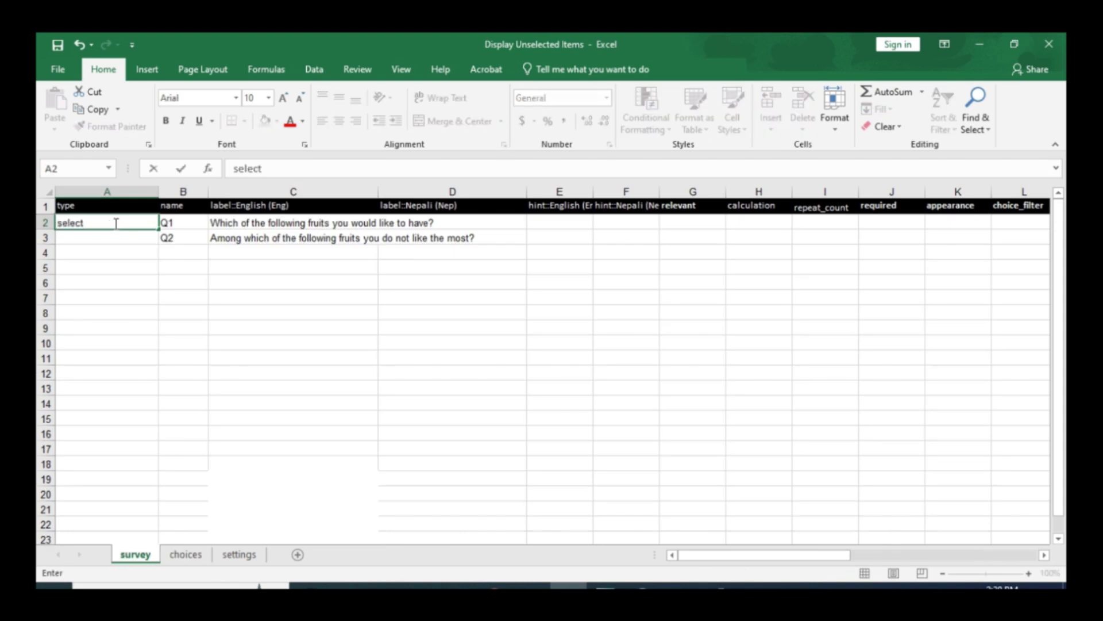
text(_multiple Fruits)
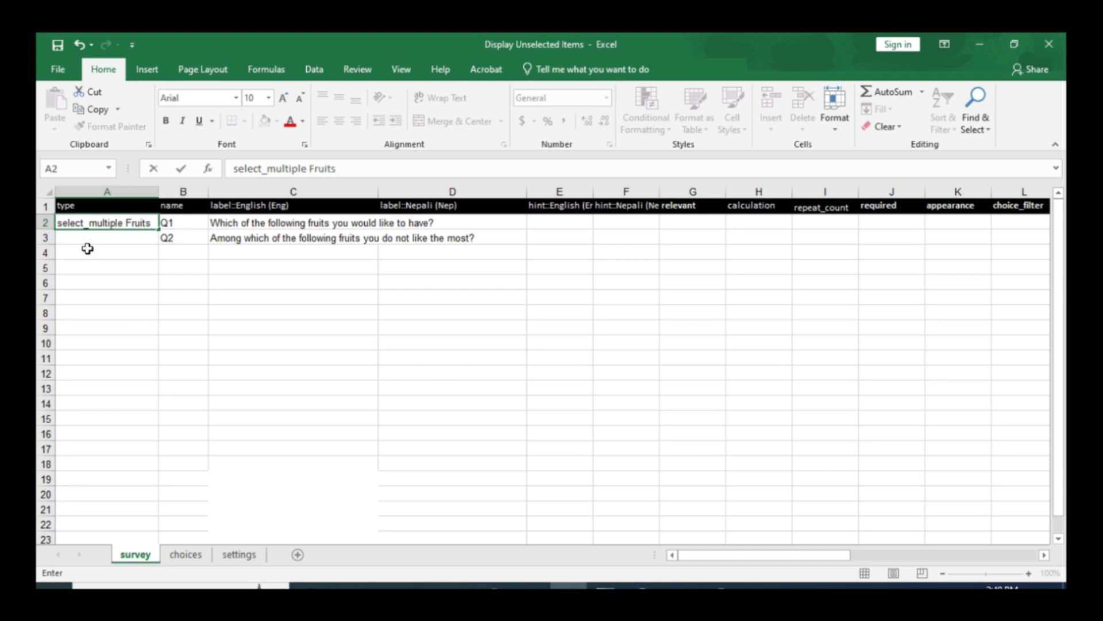
click(123, 236)
Copy Q1's type into Q2 and change it to select_one Fruits
click(136, 223)
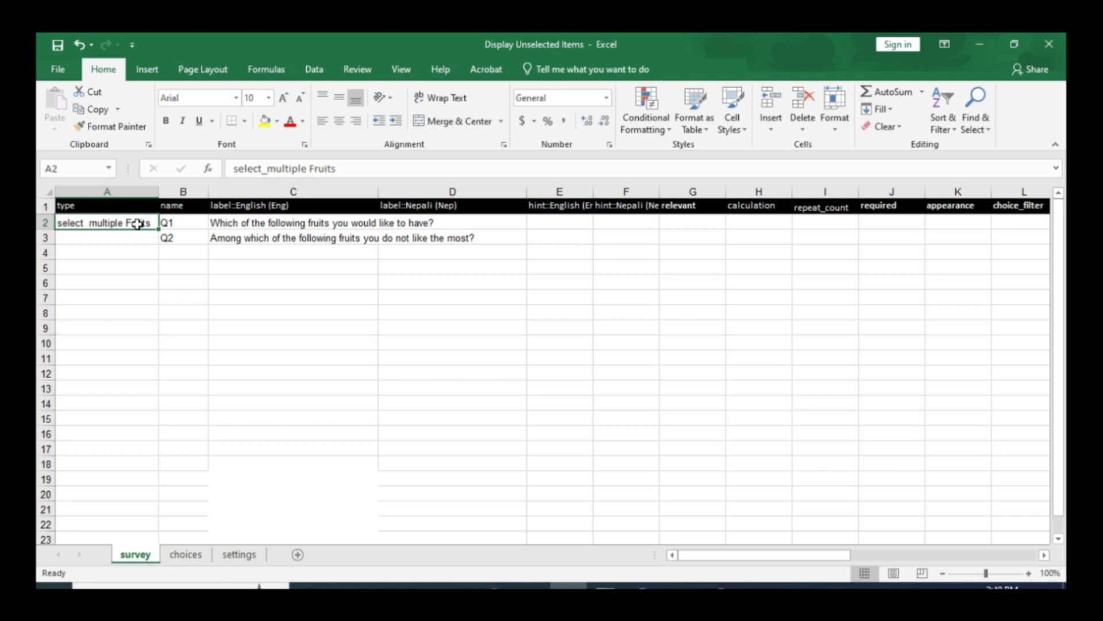
key(ctrl+c)
click(126, 237)
key(ctrl+v)
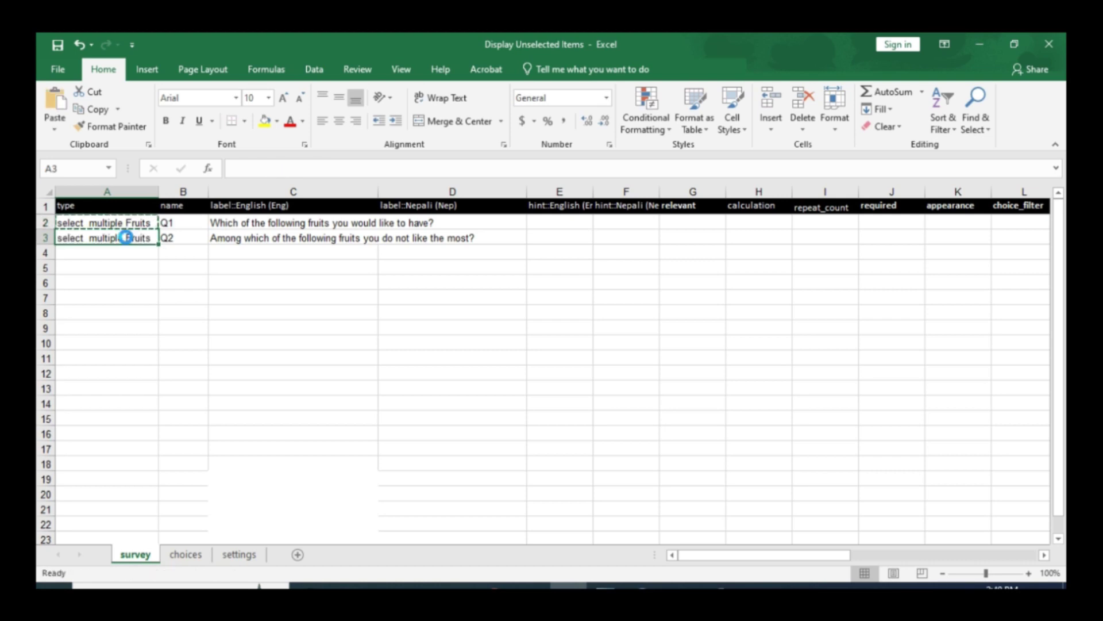
double_click(96, 237)
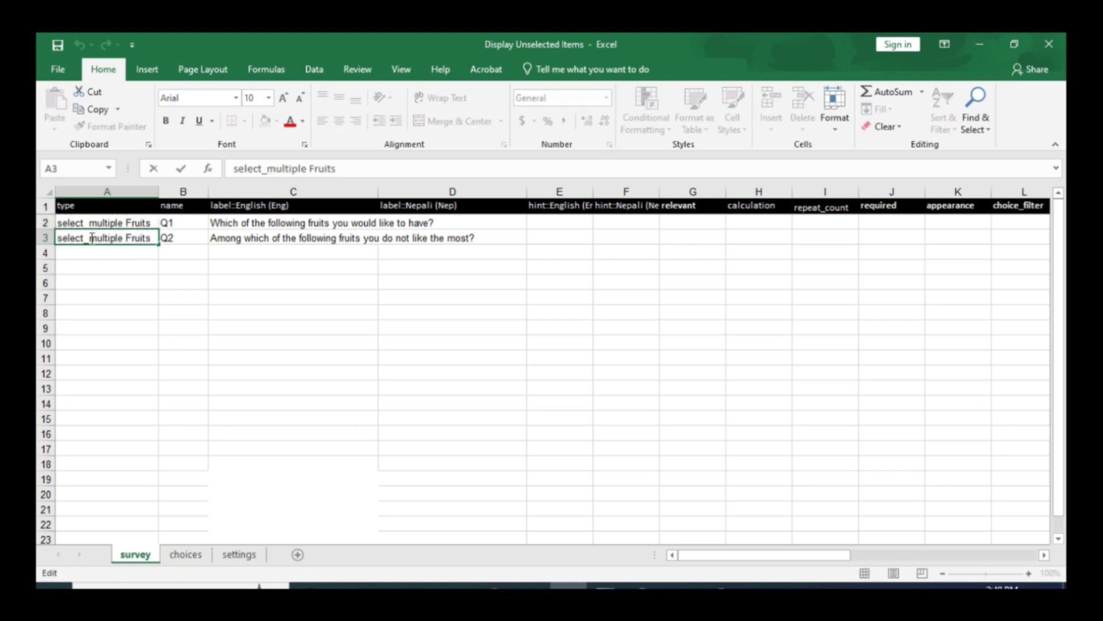
drag(89, 238, 122, 236)
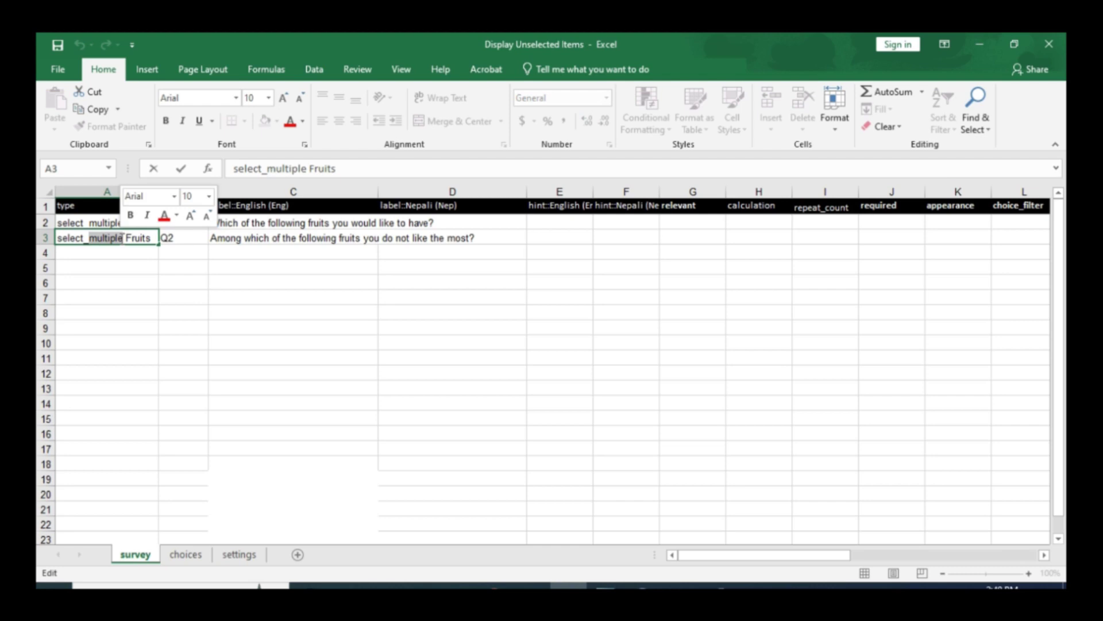
text(one)
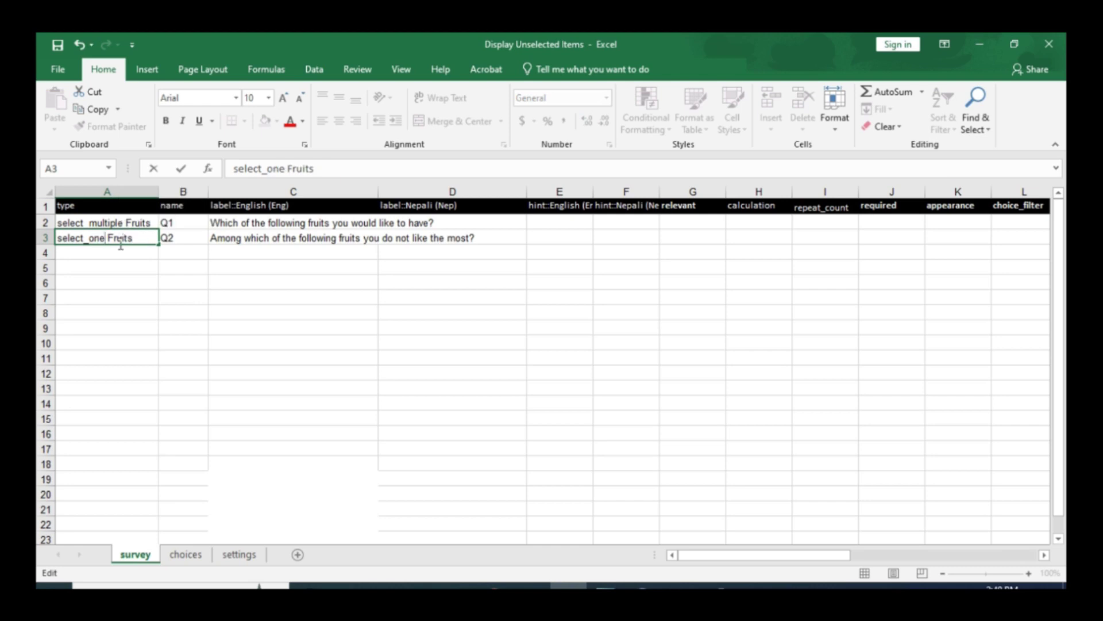
Confirm Q2's type, then enter count-selected(${Q1})>1 in G3 as its relevant condition
key(Return)
click(673, 237)
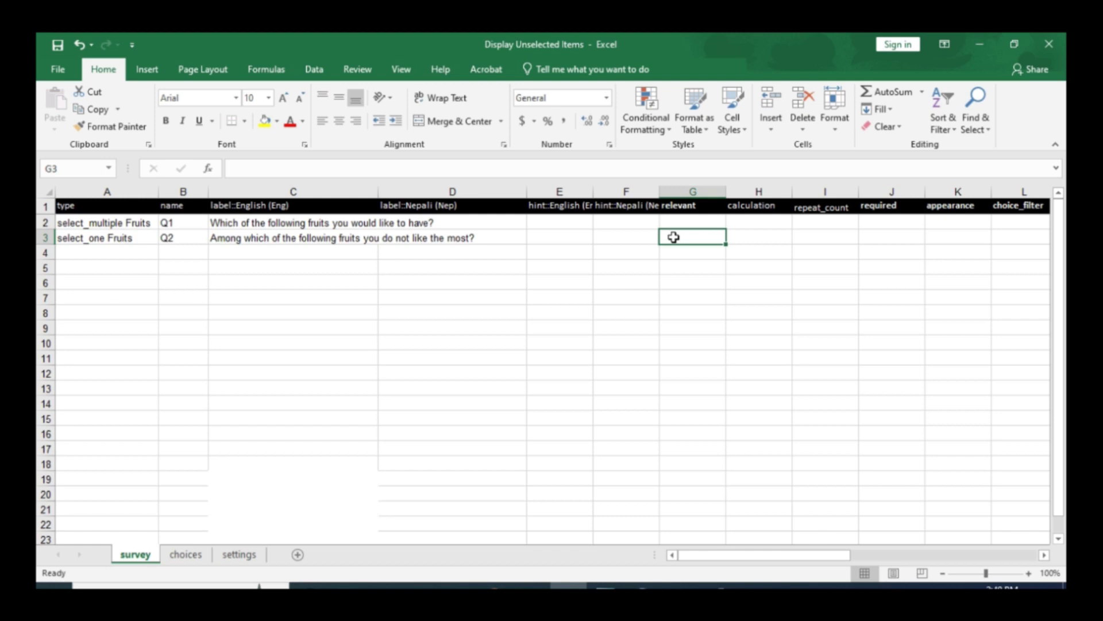
text(count-se)
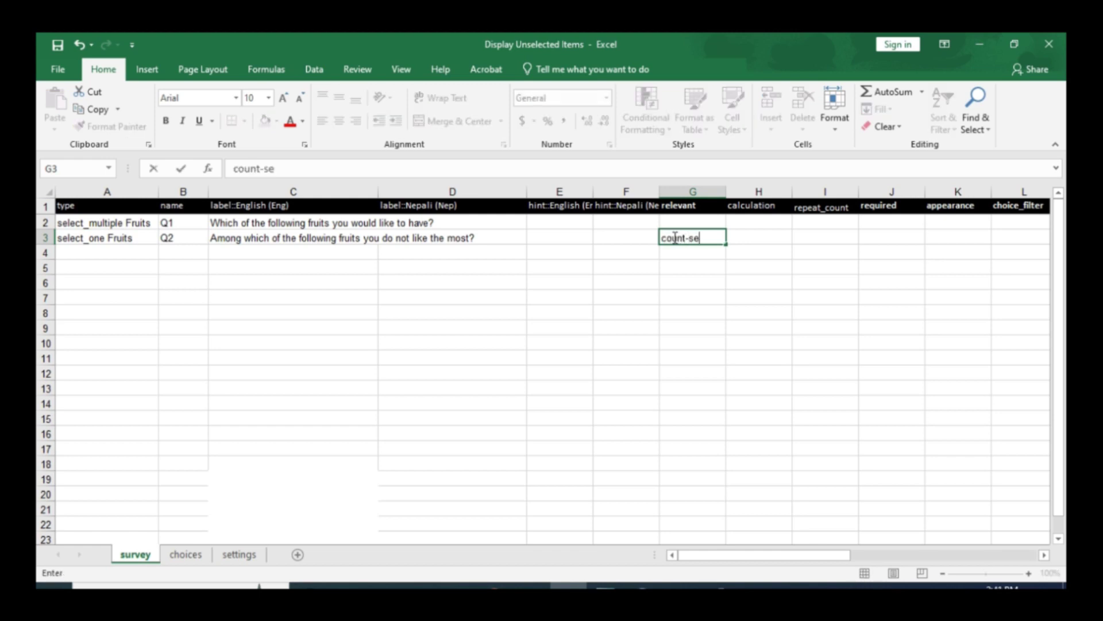
text(lected(${Q1)
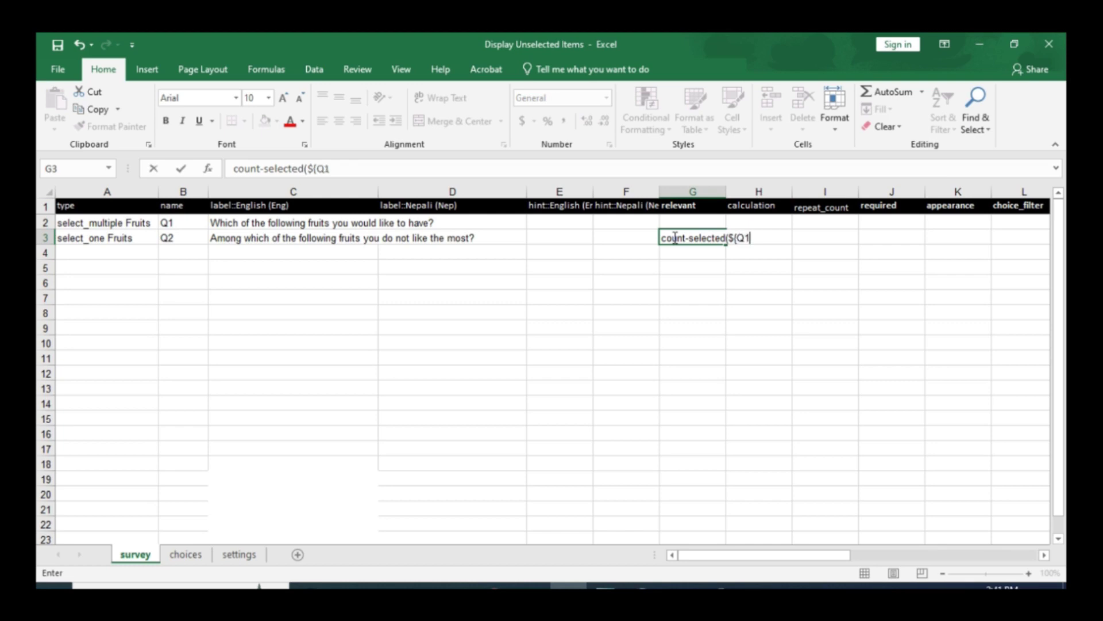
text(})<)
key(BackSpace)
text(>1)
click(186, 222)
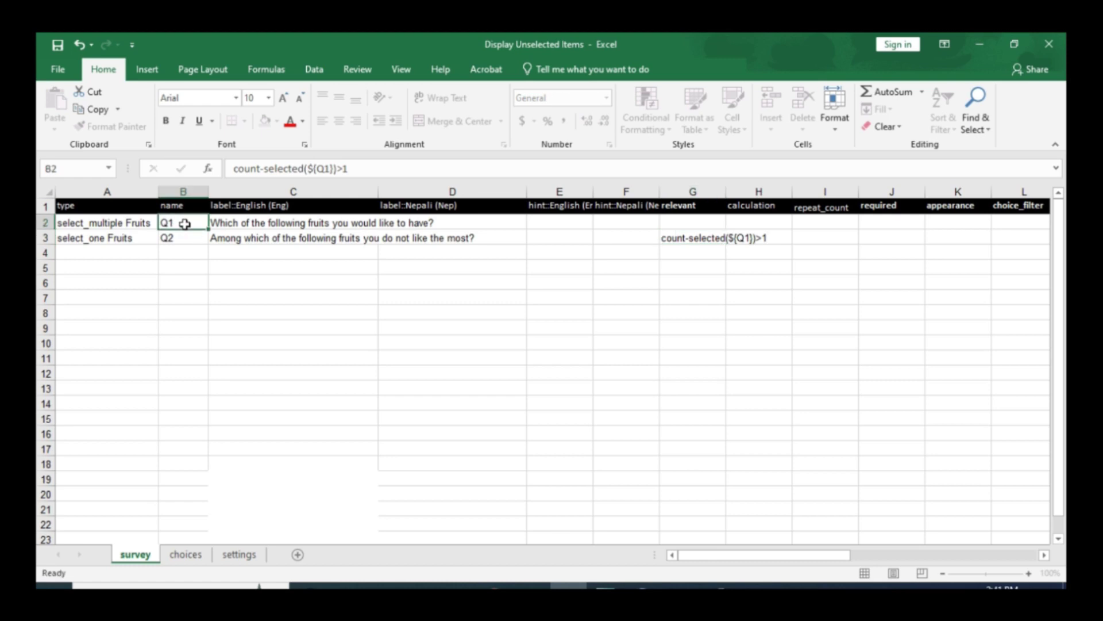
click(188, 237)
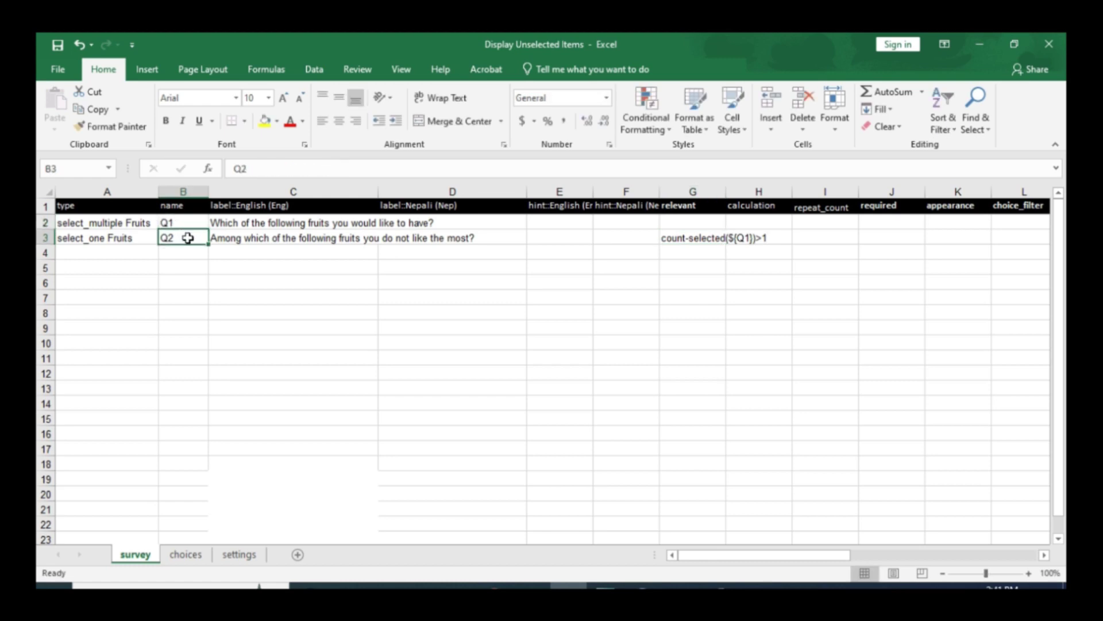
click(237, 242)
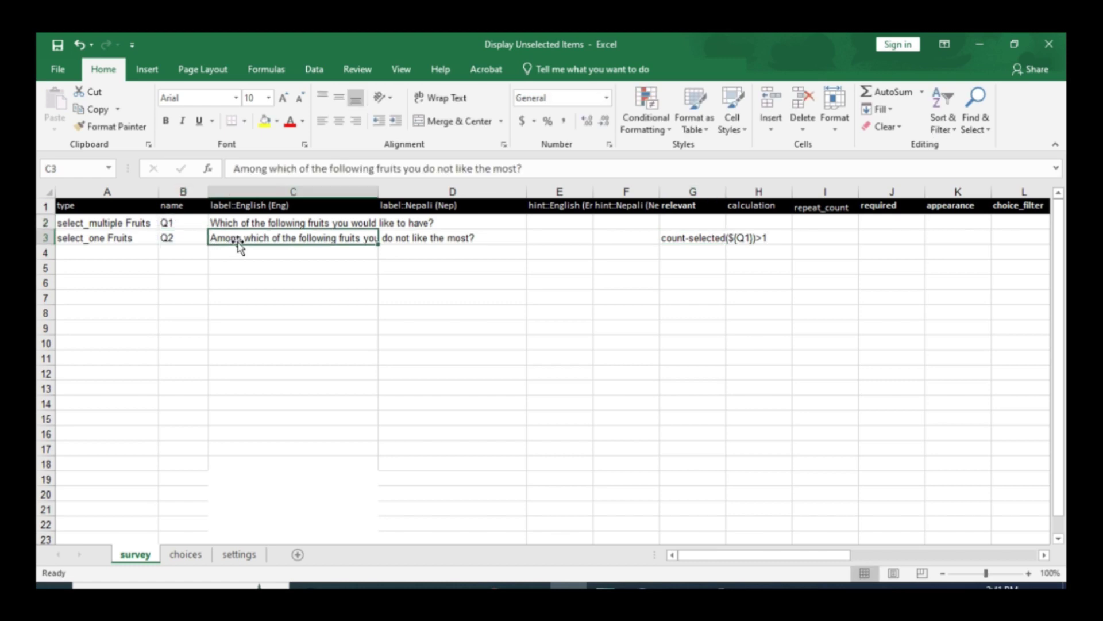
Write not(selected(${Q1},name)) in Q2's choice_filter, checking the choices sheet's name column
key(Right)
key(Right)
key(Right)
key(Right)
key(Right)
key(Right)
key(Right)
key(Right)
key(Right)
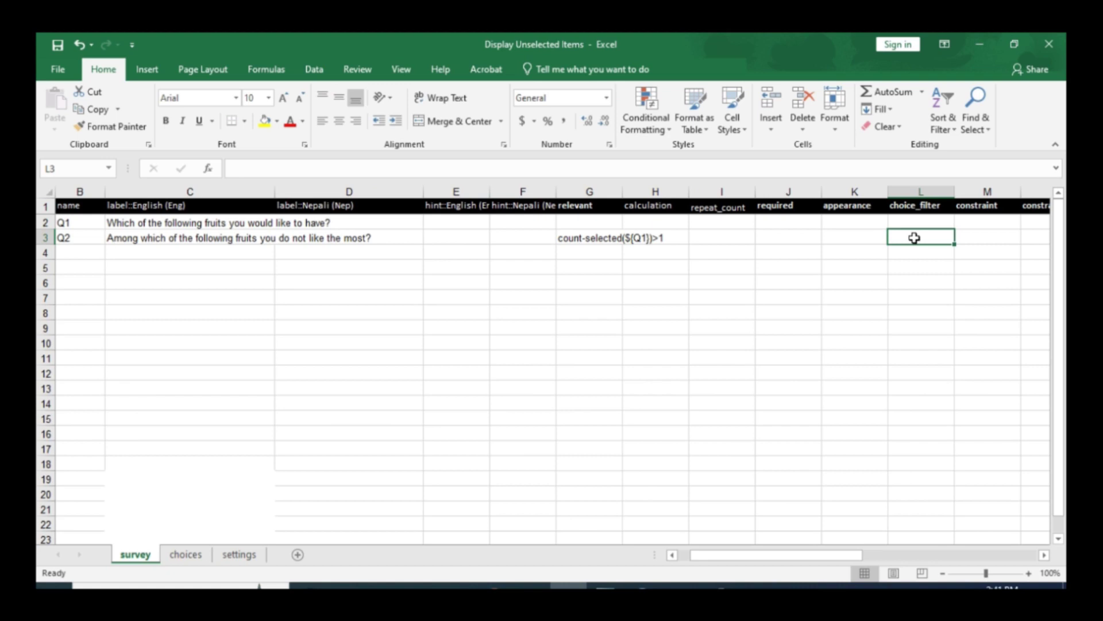
text(not)
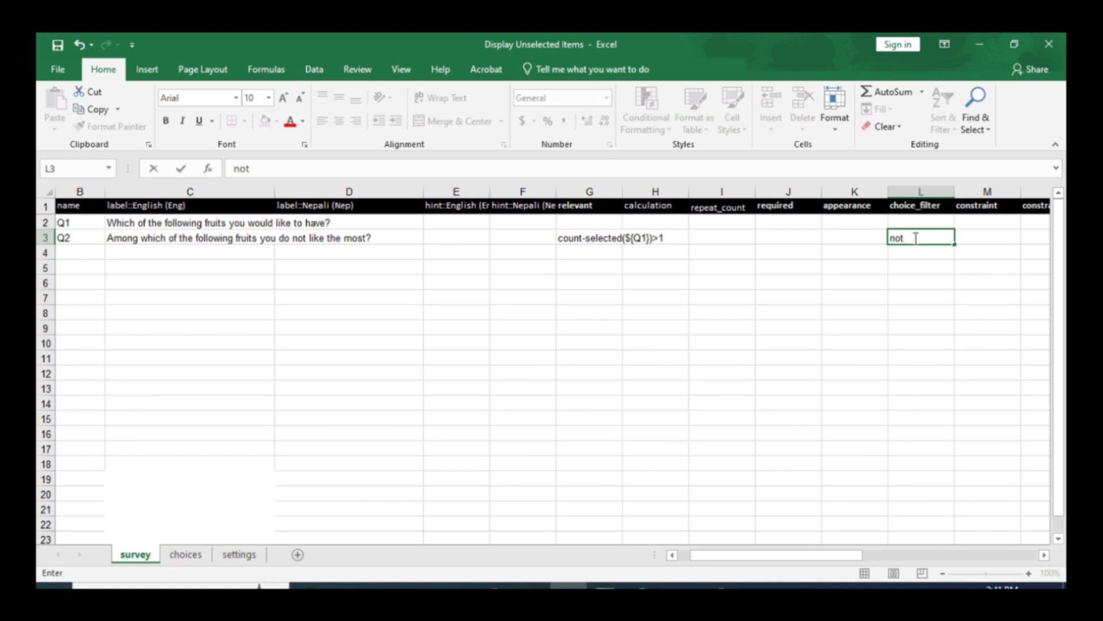
text((selected)
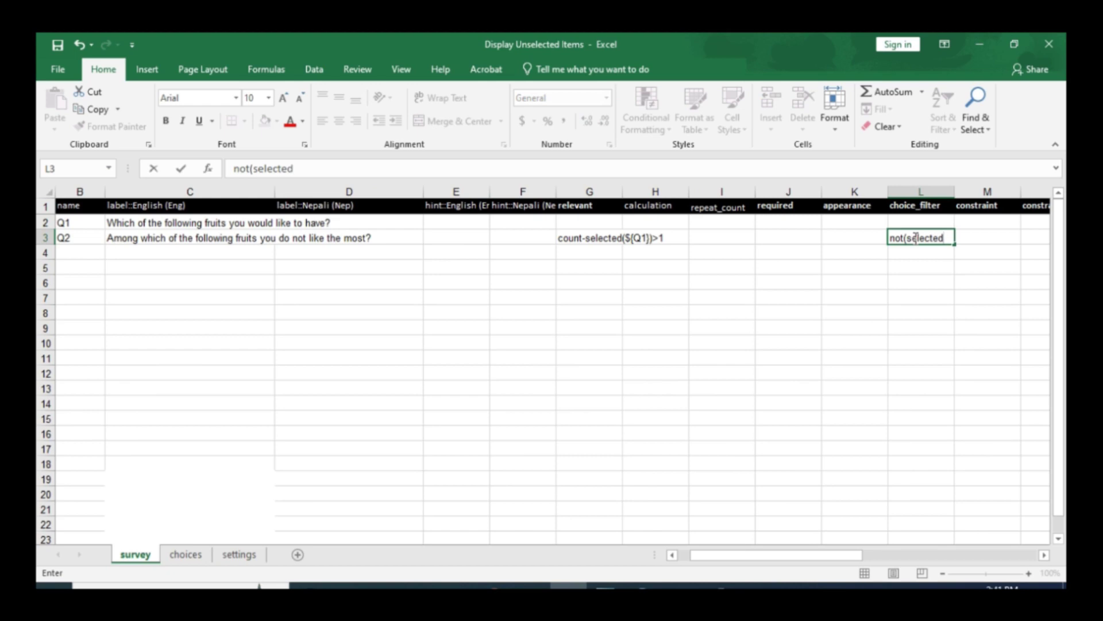
text((${Q1)
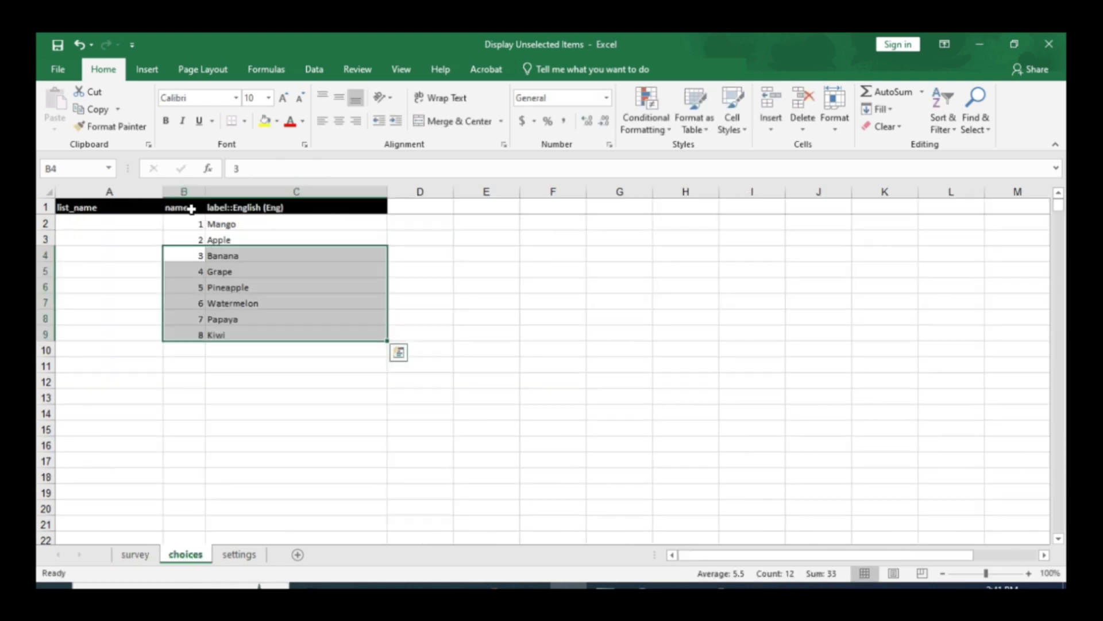
click(176, 207)
double_click(176, 207)
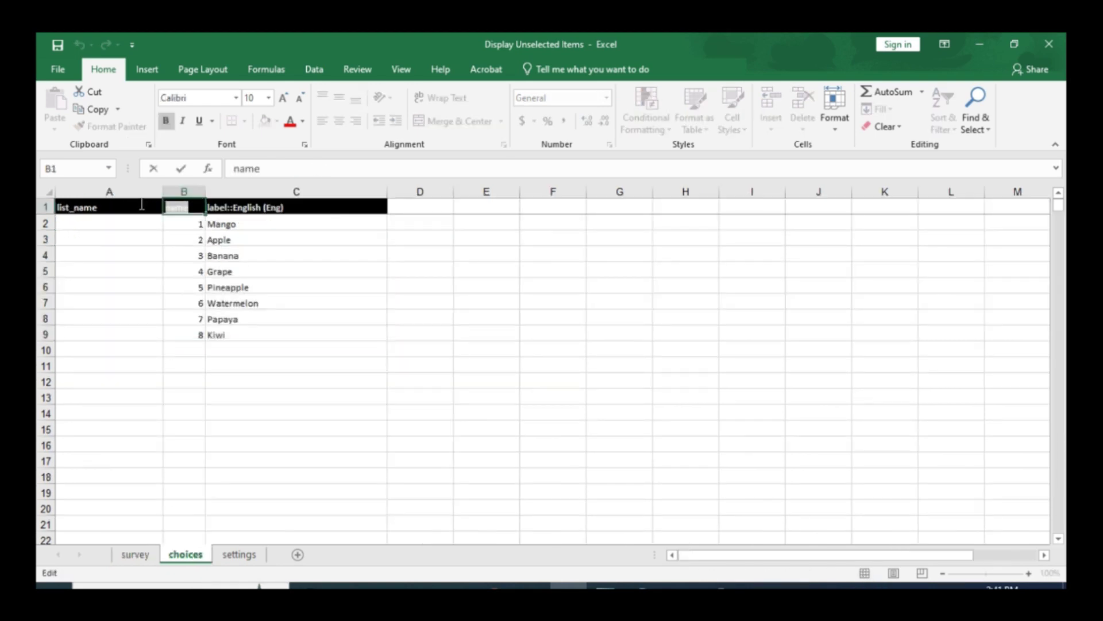
click(138, 555)
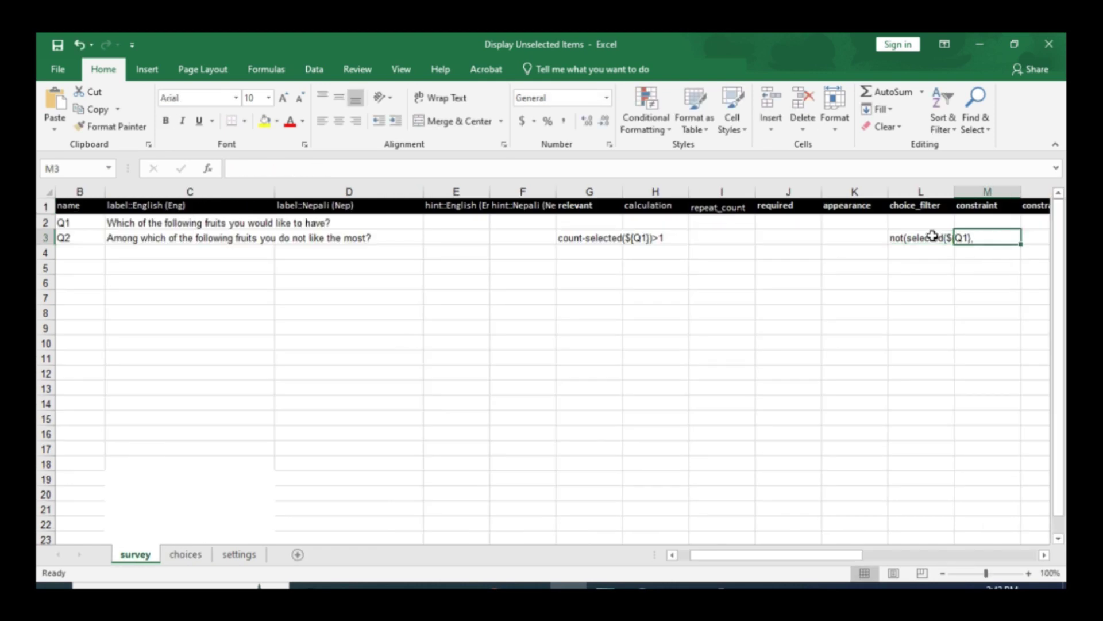
double_click(931, 237)
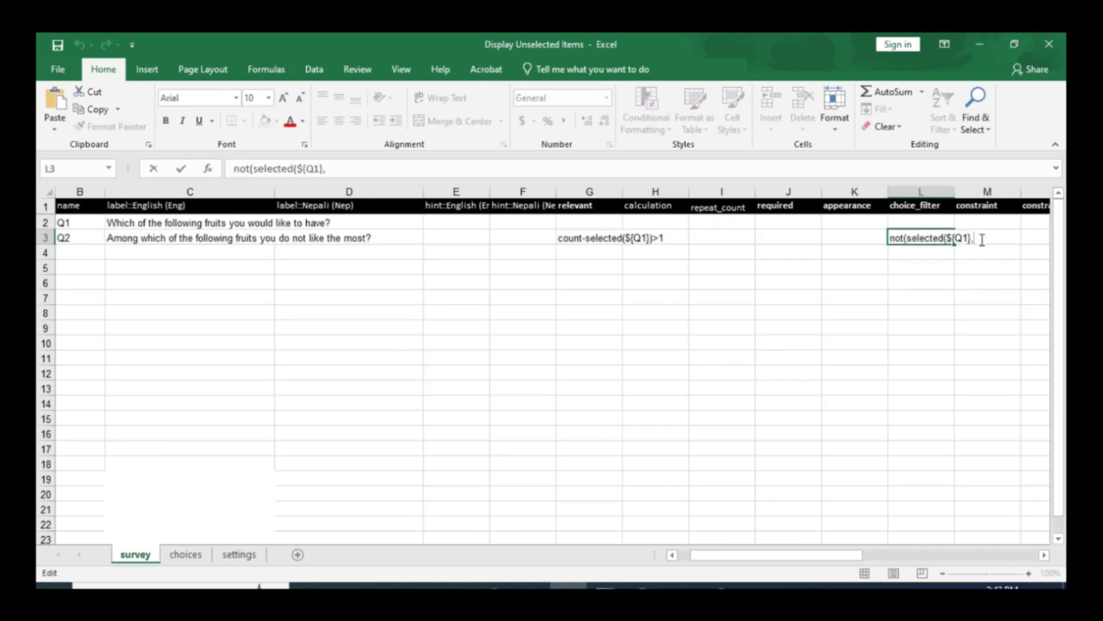
text(name)))
Copy Q1 and Q2 from B2:B3 into E2:E3 under hint::English
click(86, 238)
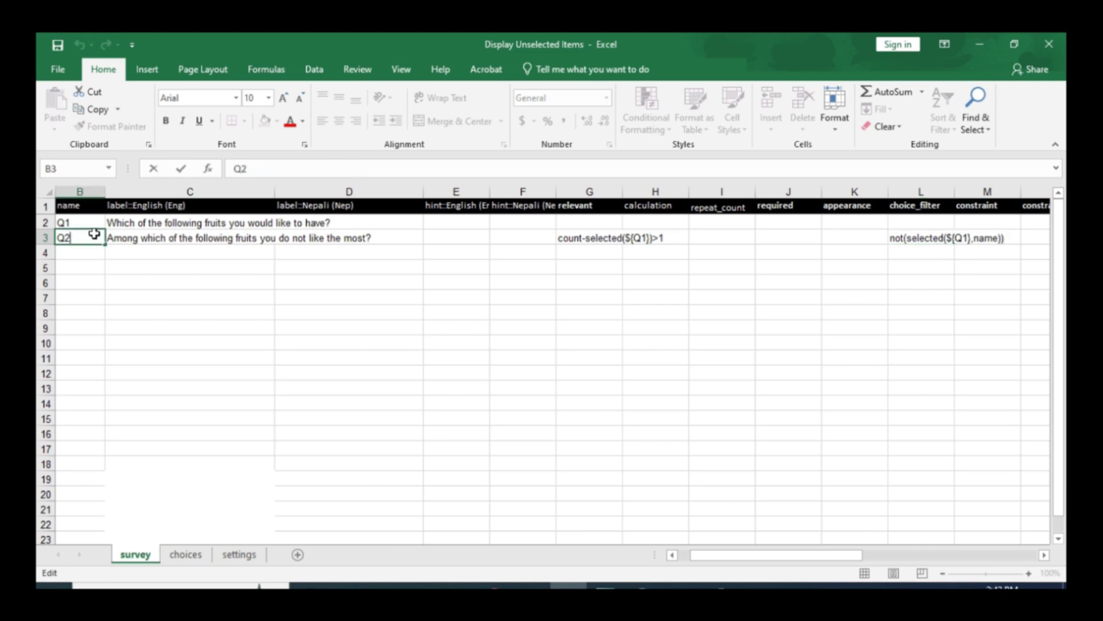
drag(66, 222, 91, 237)
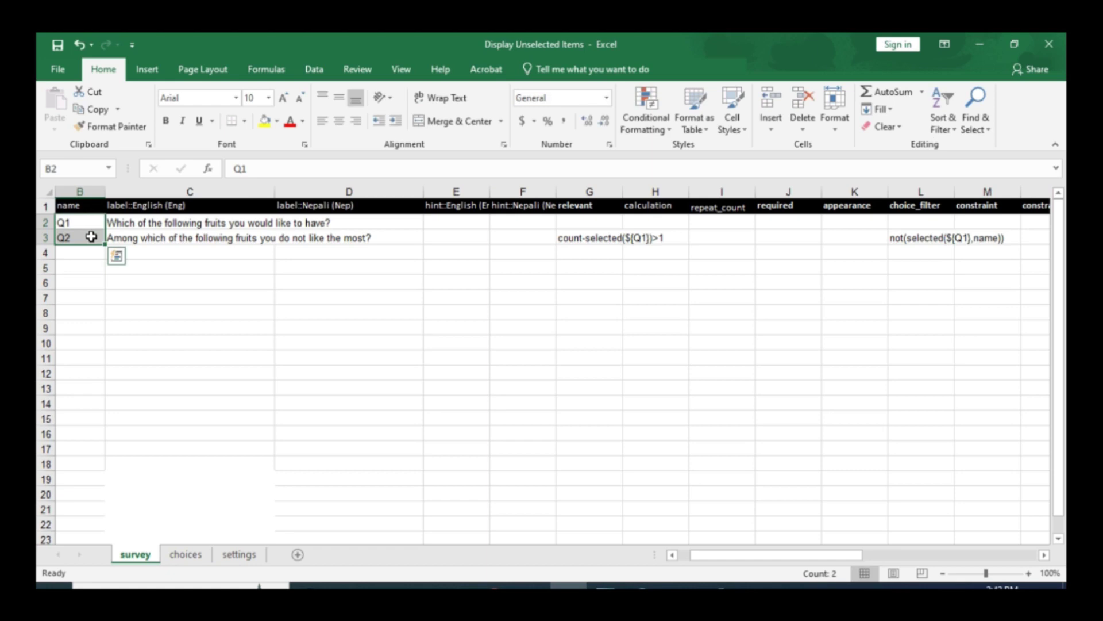
key(ctrl+c)
click(462, 222)
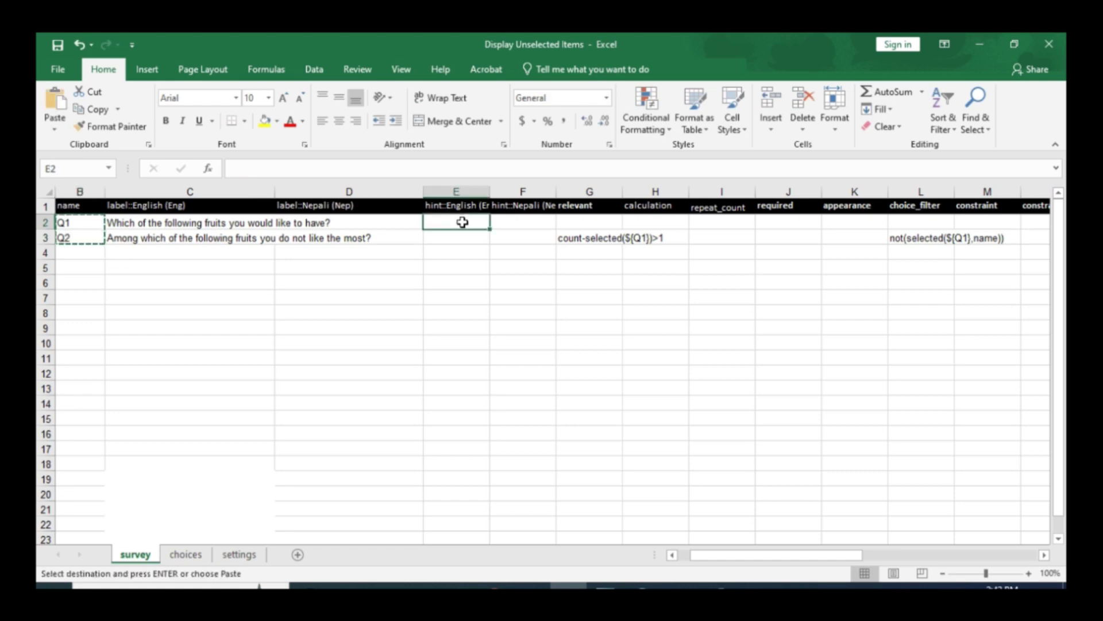
key(ctrl+v)
key(Return)
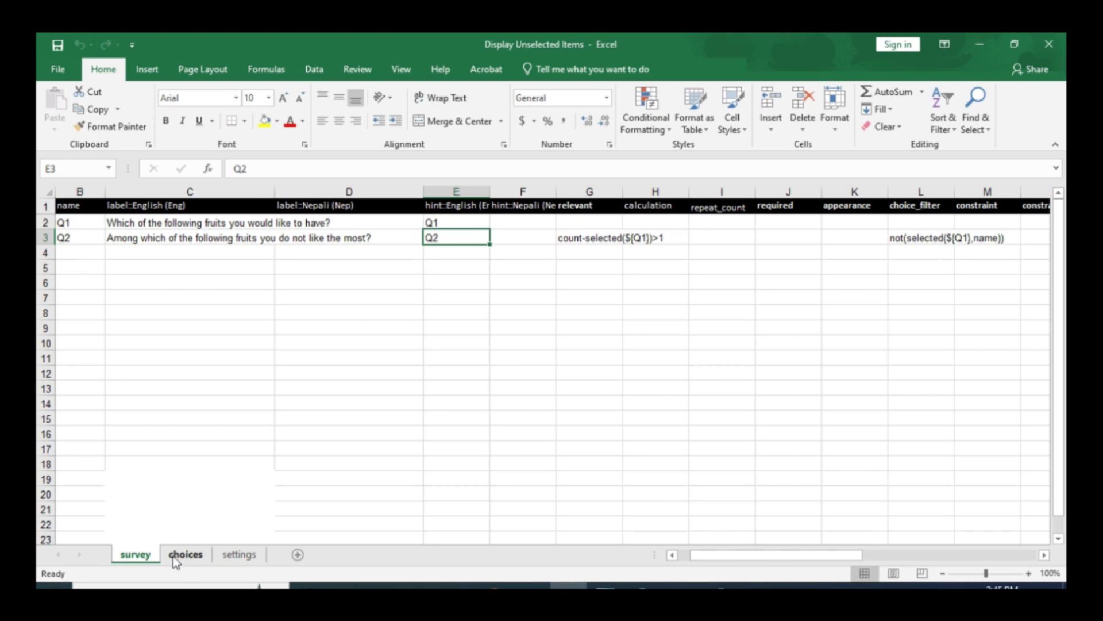
Fill list_name Fruits from A2 down to A9 on the choices sheet
click(177, 555)
click(125, 224)
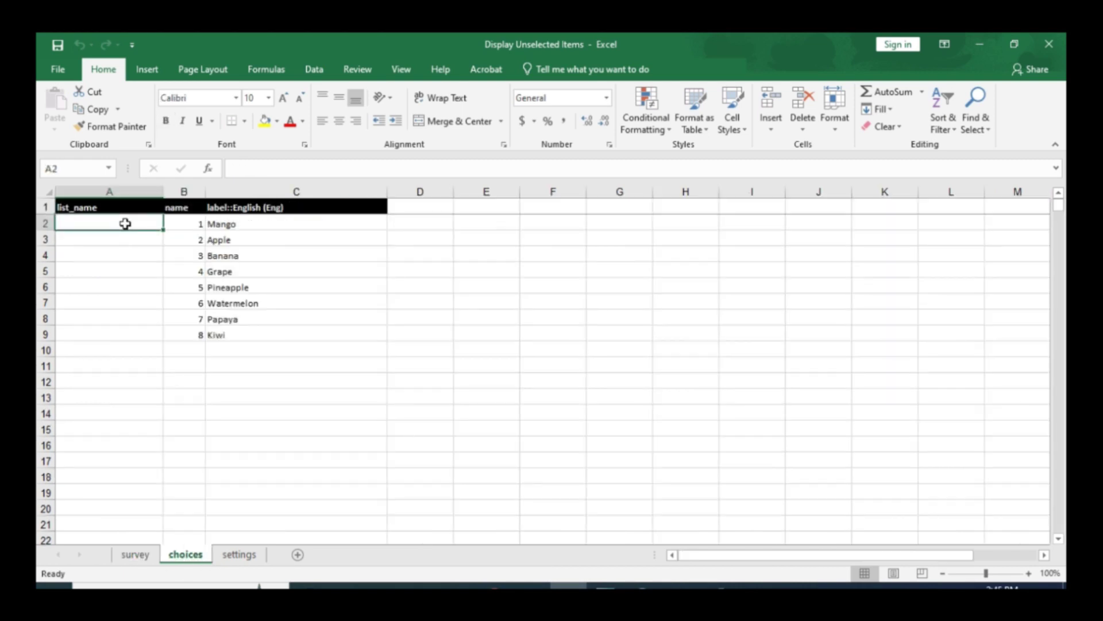
text(Fruit)
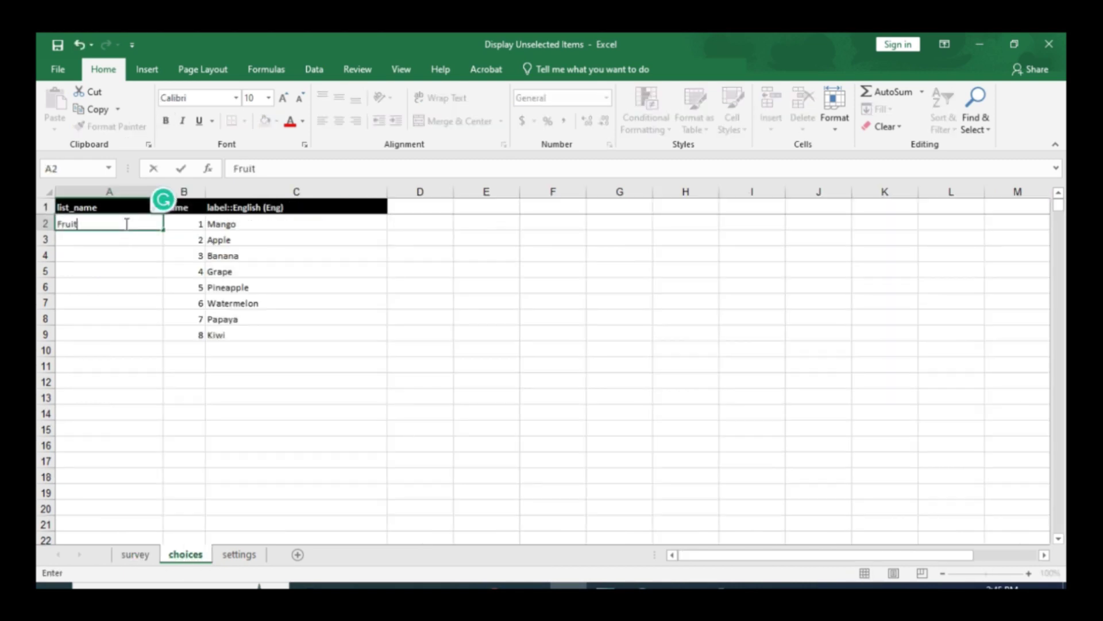
text(s)
key(Return)
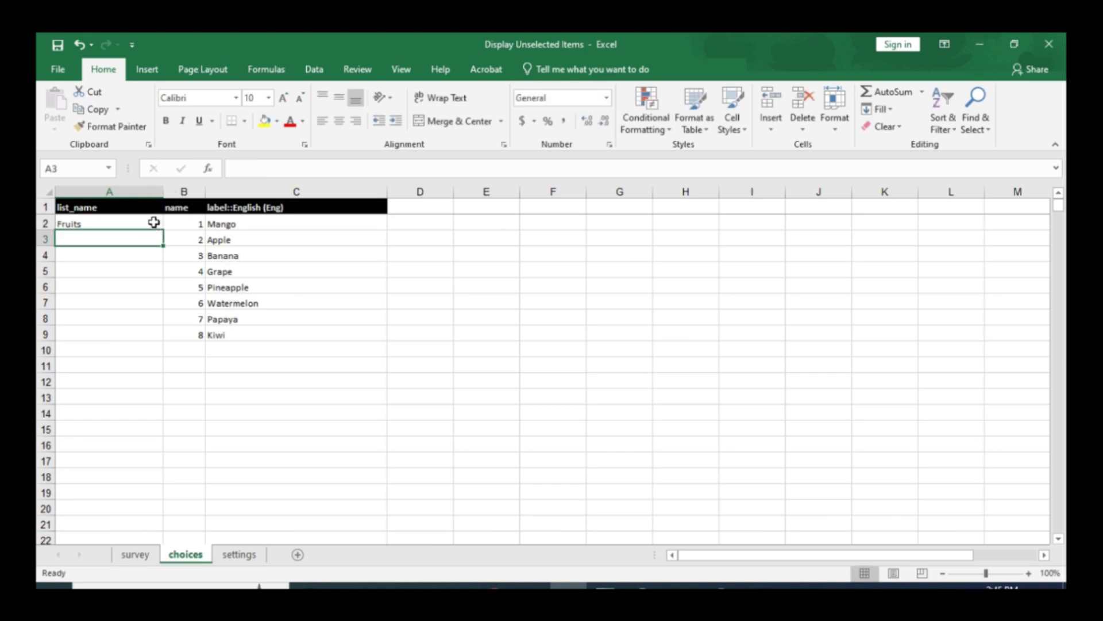
click(154, 222)
double_click(163, 230)
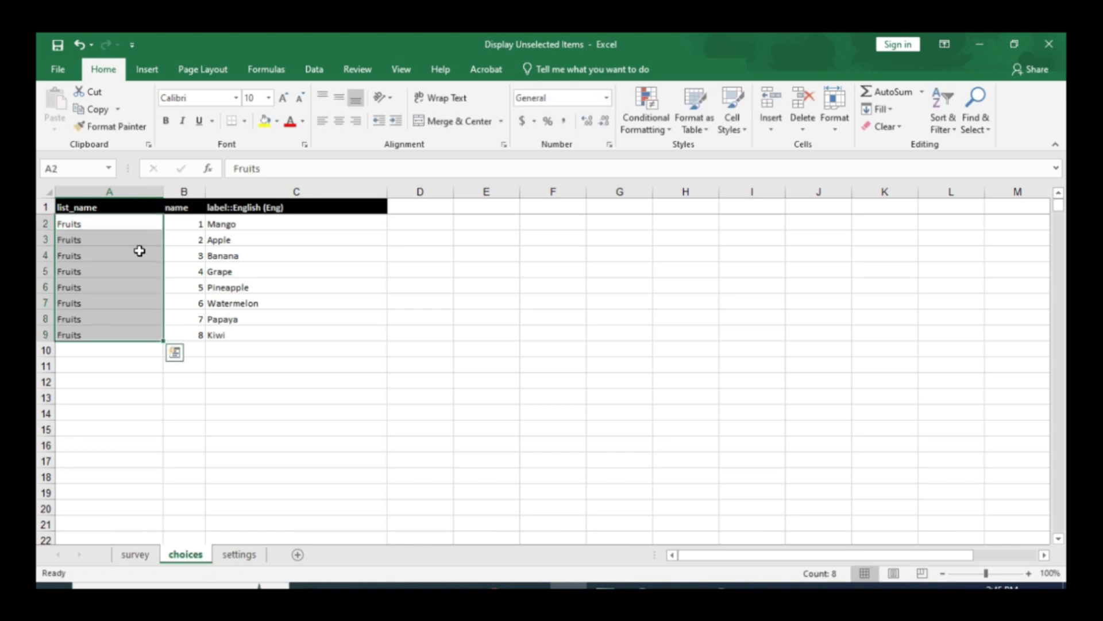
click(127, 349)
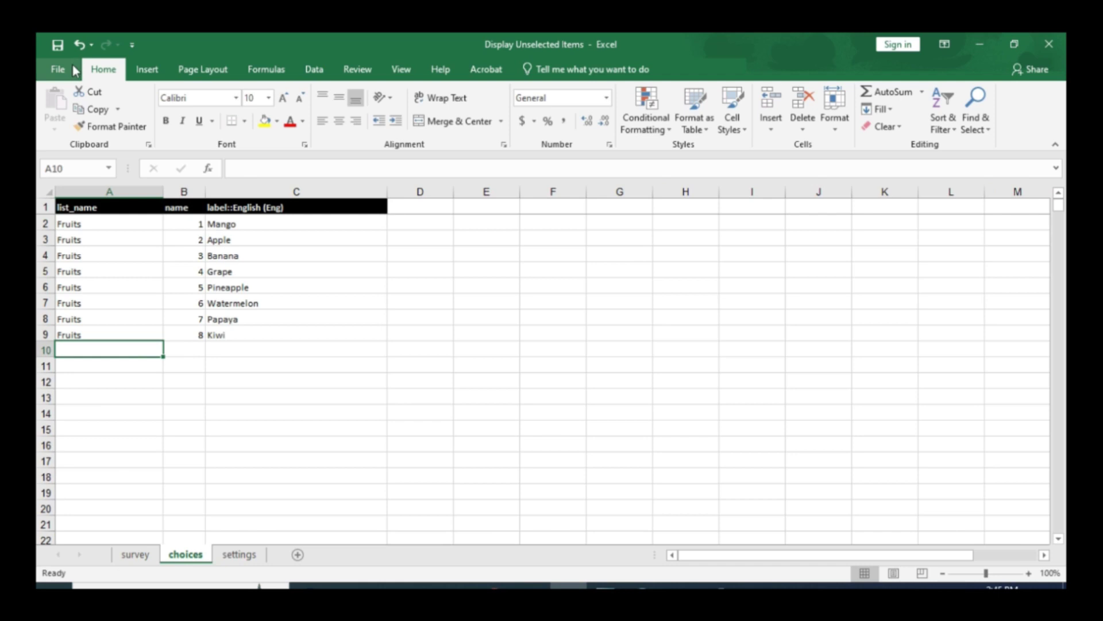
Save the workbook and start a new project in KoboToolbox
key(ctrl+s)
key(alt+F4)
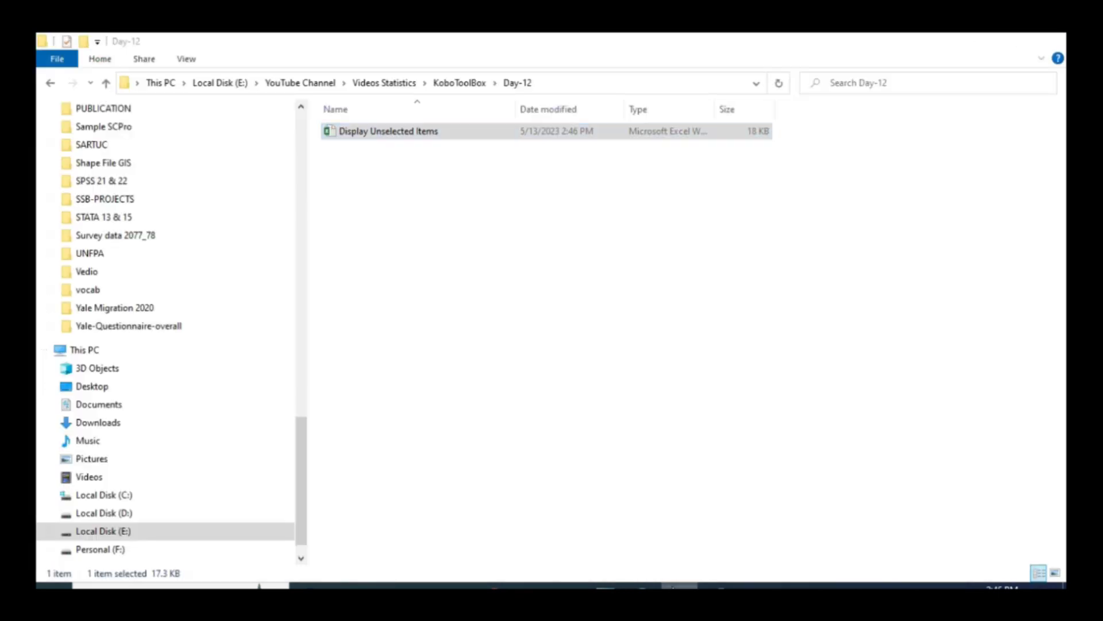
key(alt+Tab)
click(188, 195)
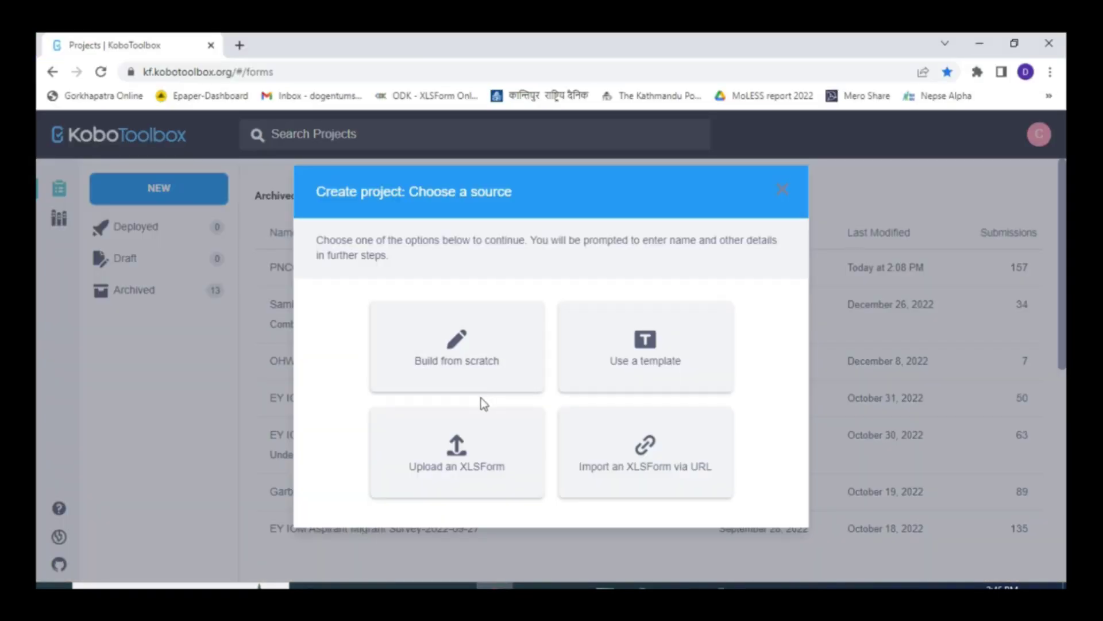
Upload the Display Unselected Items XLSForm file to the new project
click(494, 458)
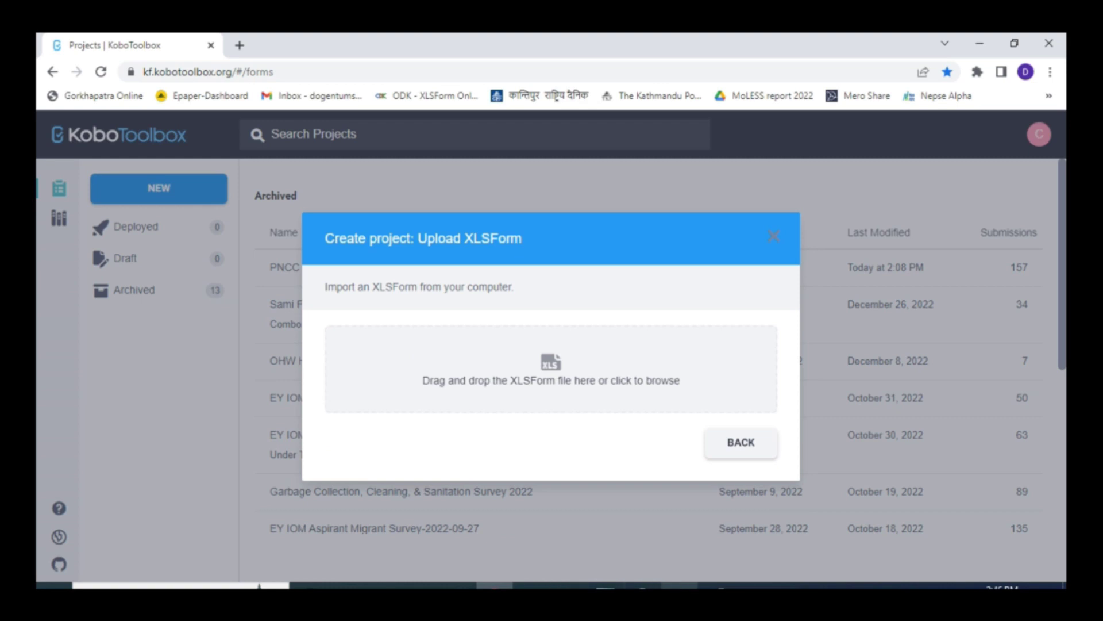
key(alt+Tab)
drag(392, 138, 477, 393)
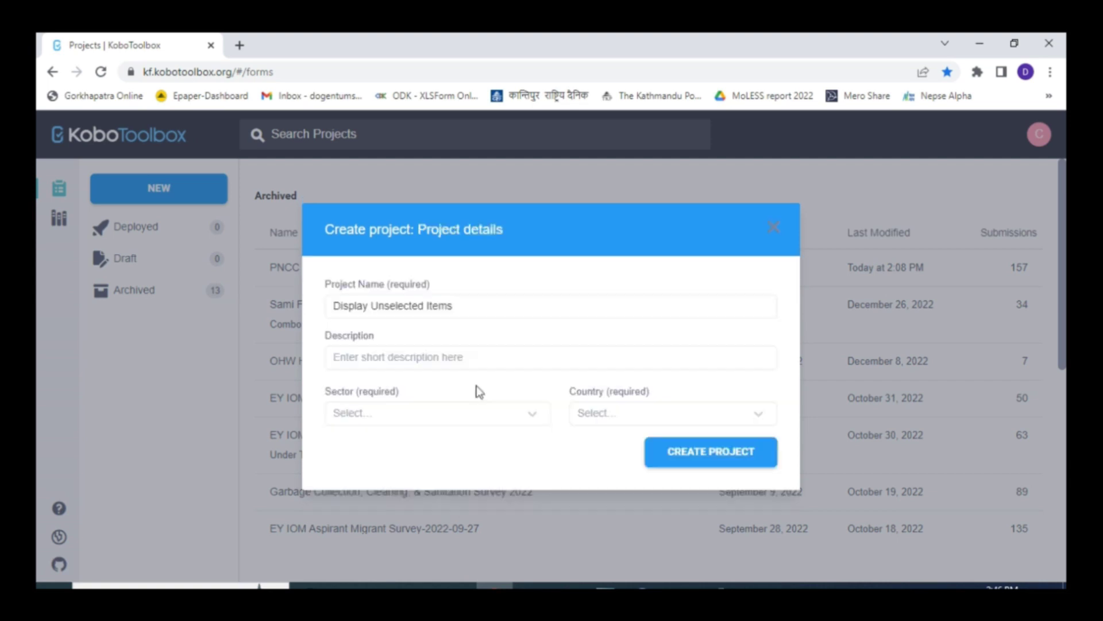
Set description 'choice filter', sector Arts, Entertainment, and Recreation, country Nepal, and create the project
click(374, 353)
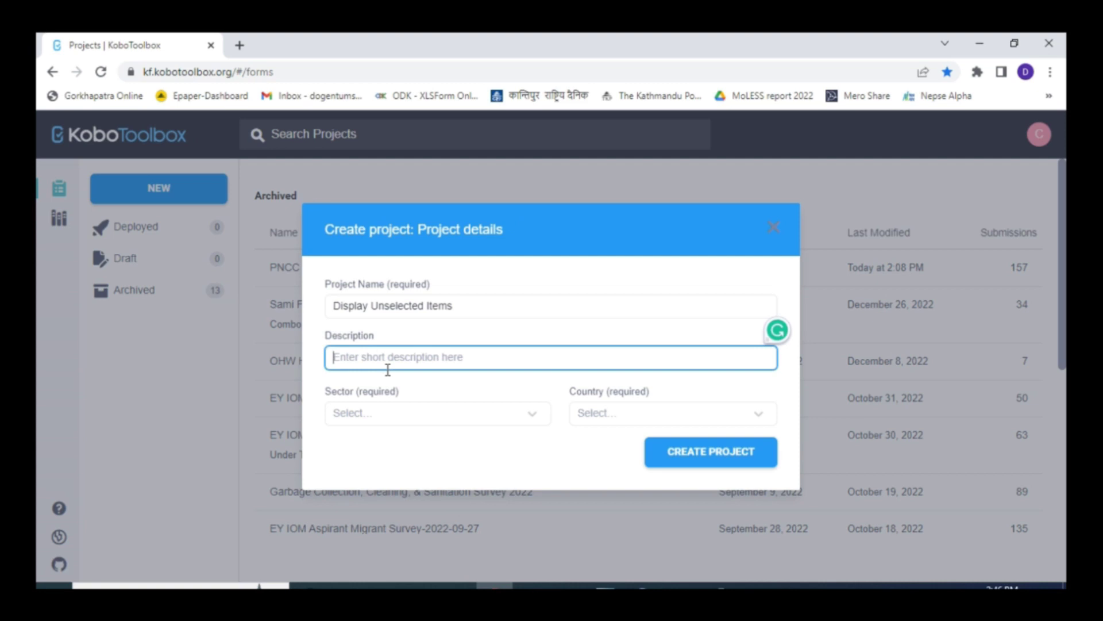
text(choice filter)
click(377, 414)
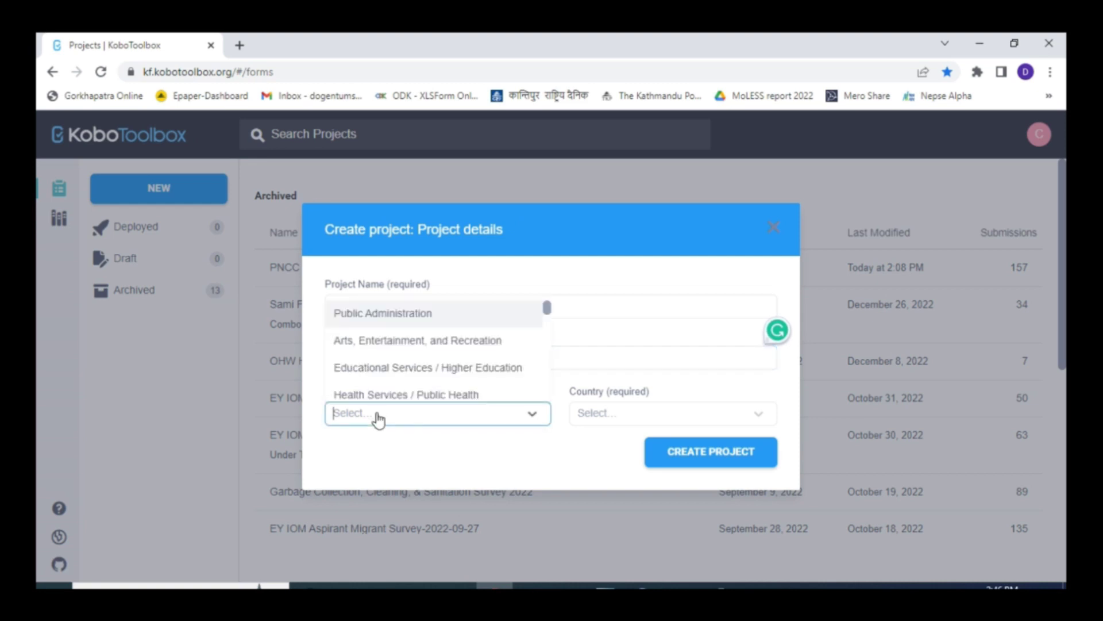
click(377, 341)
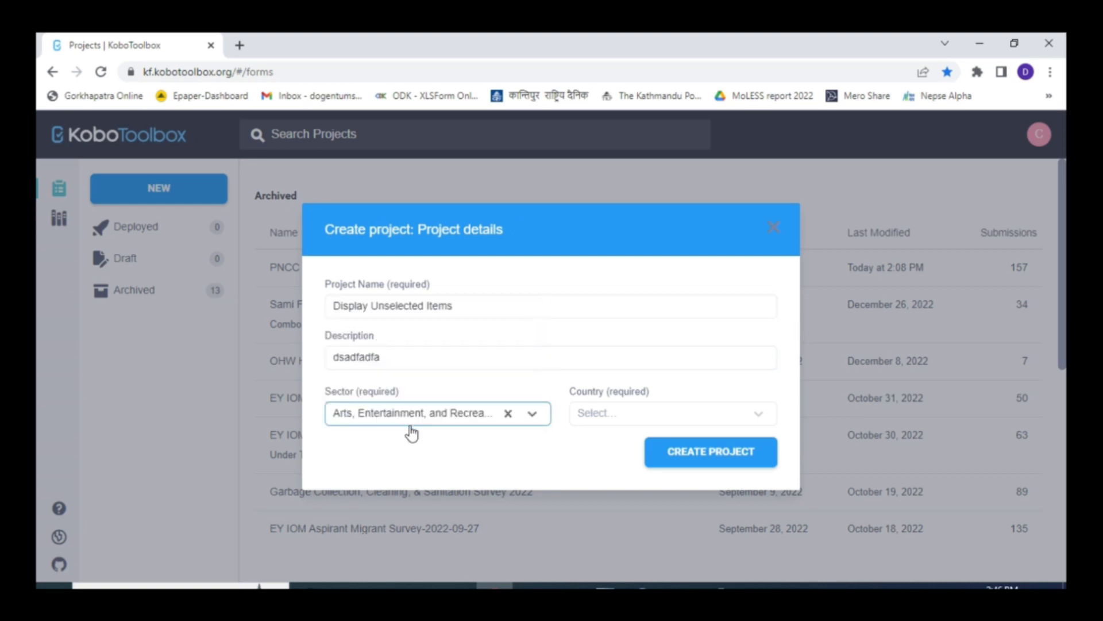
click(626, 412)
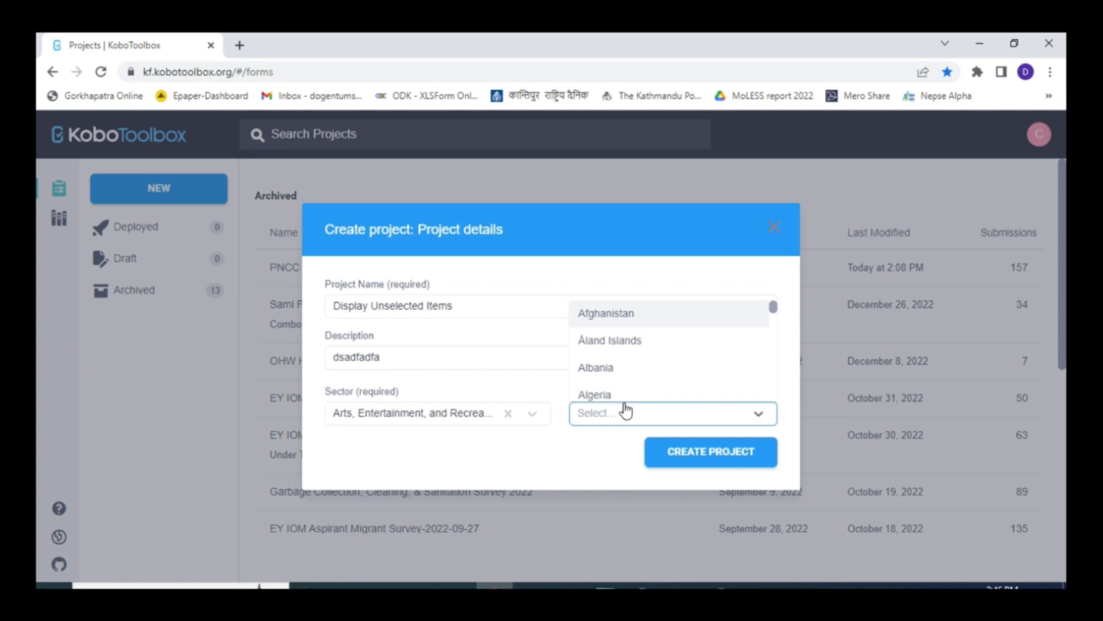
text(nepl)
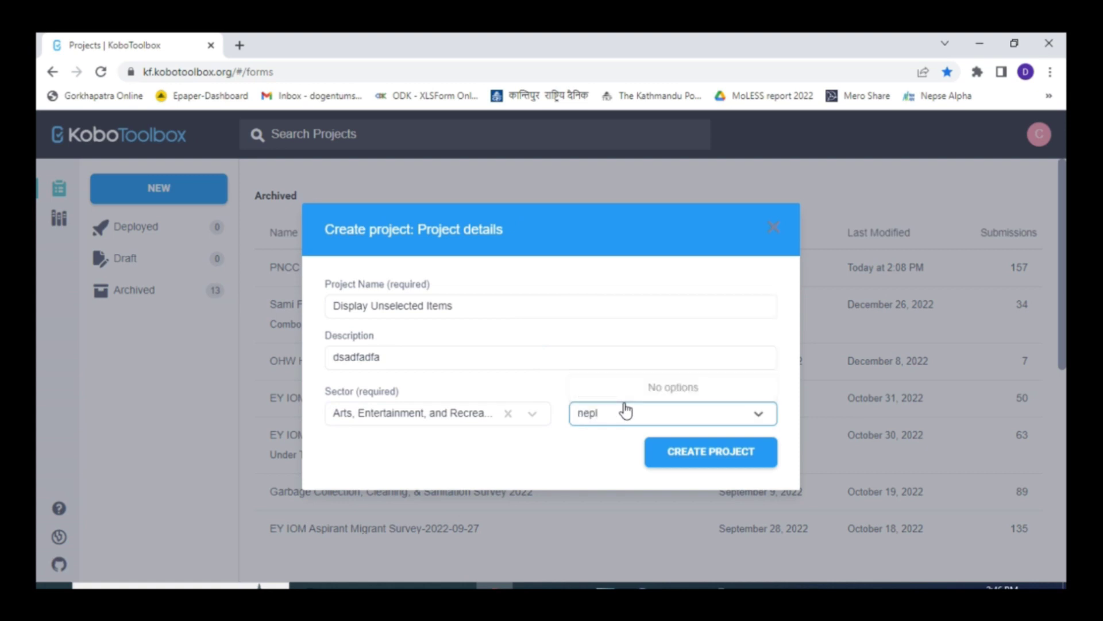
key(BackSpace)
click(615, 394)
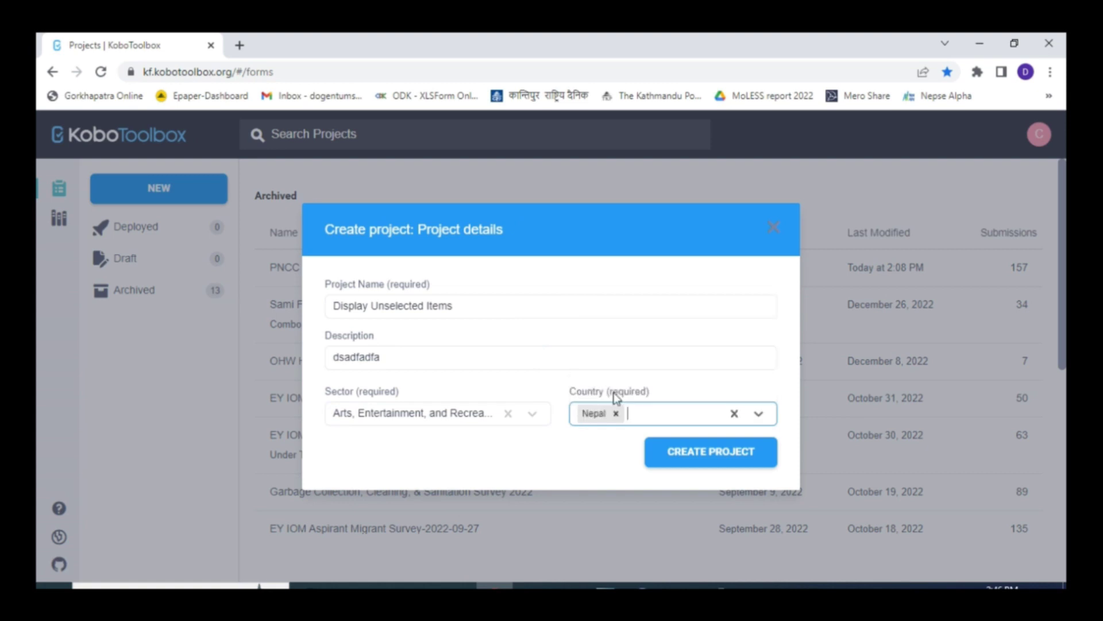
click(696, 460)
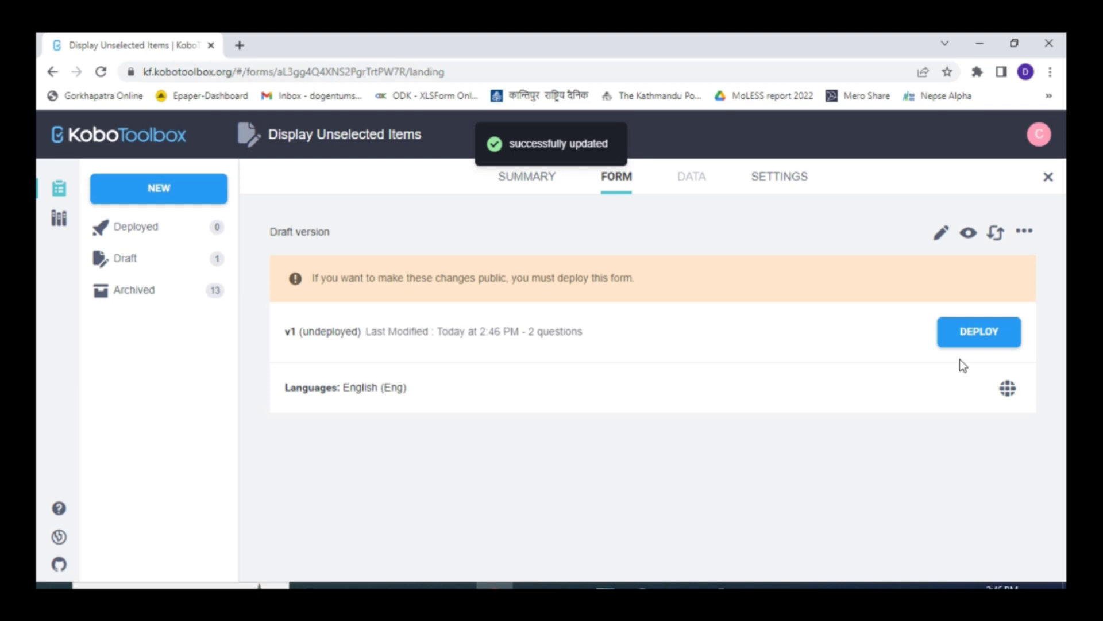
Deploy the draft form version
click(982, 338)
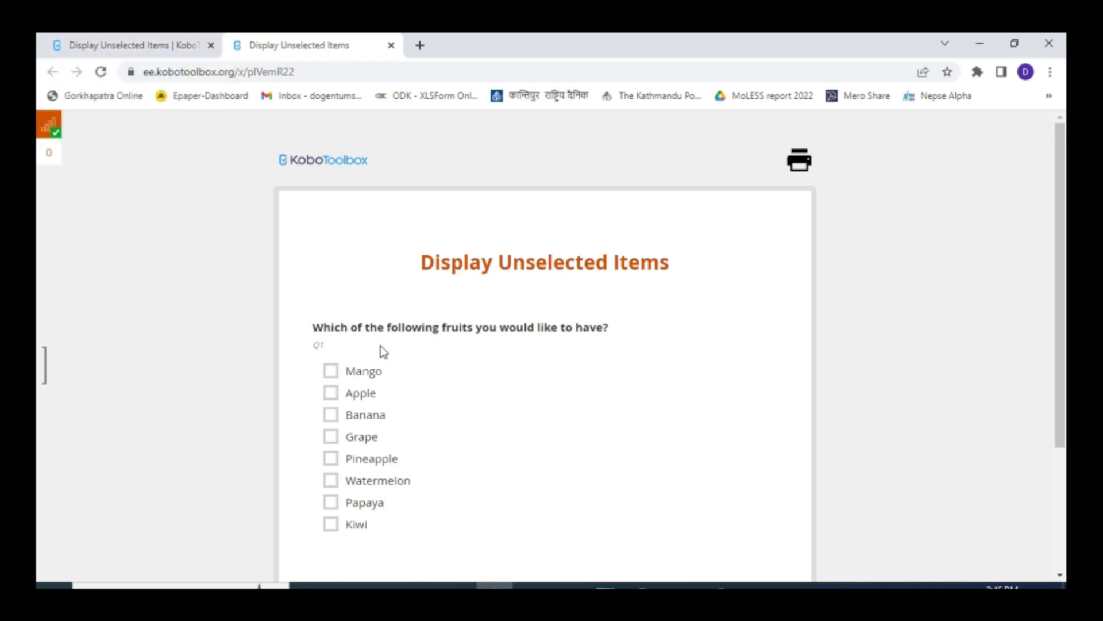
Tick Mango, Apple and Banana in Q1, then answer Pineapple in Q2
scroll(384, 352, down, 3)
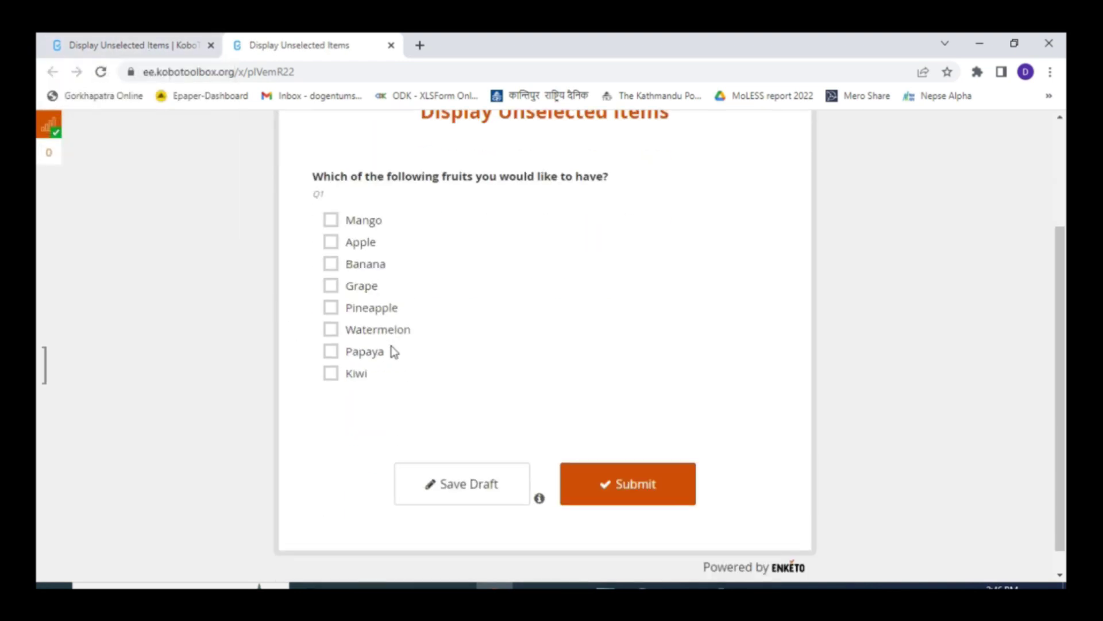
click(366, 224)
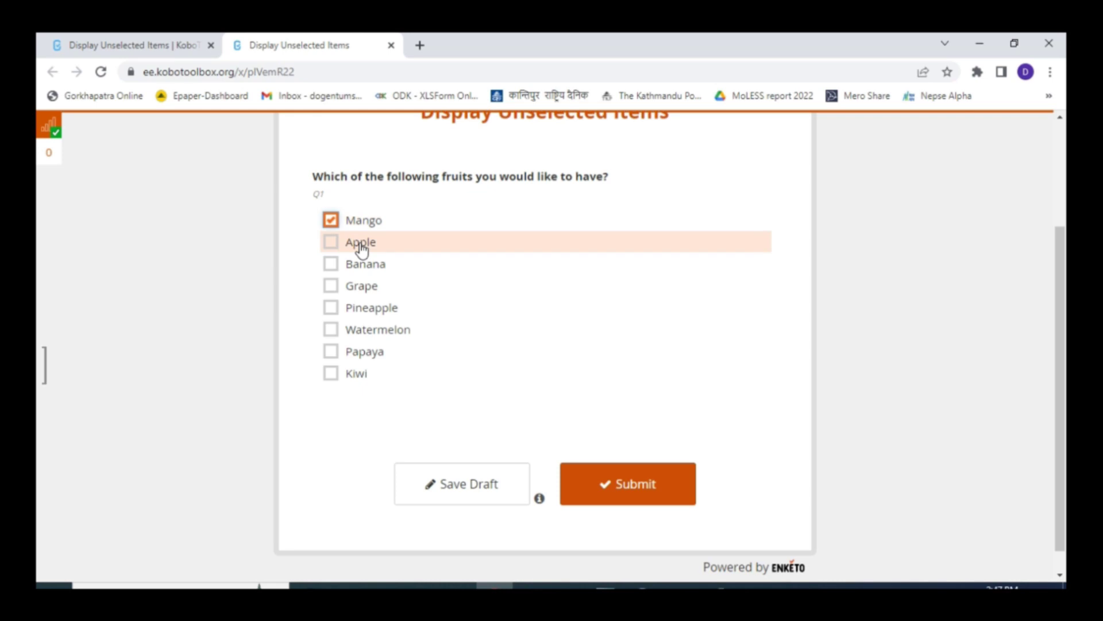
click(361, 247)
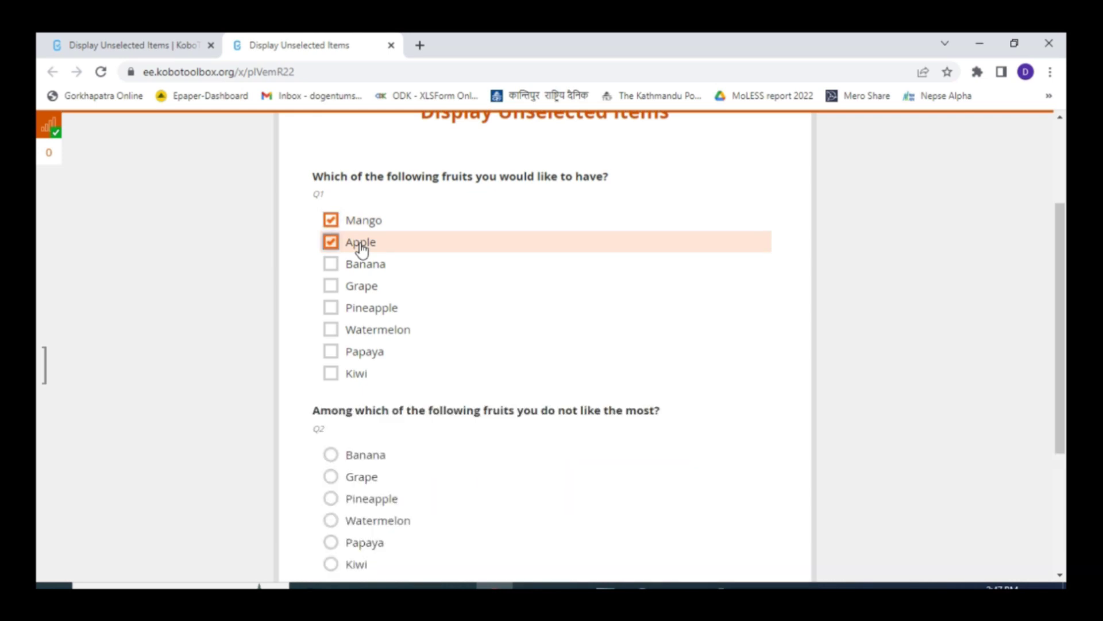
scroll(359, 274, down, 3)
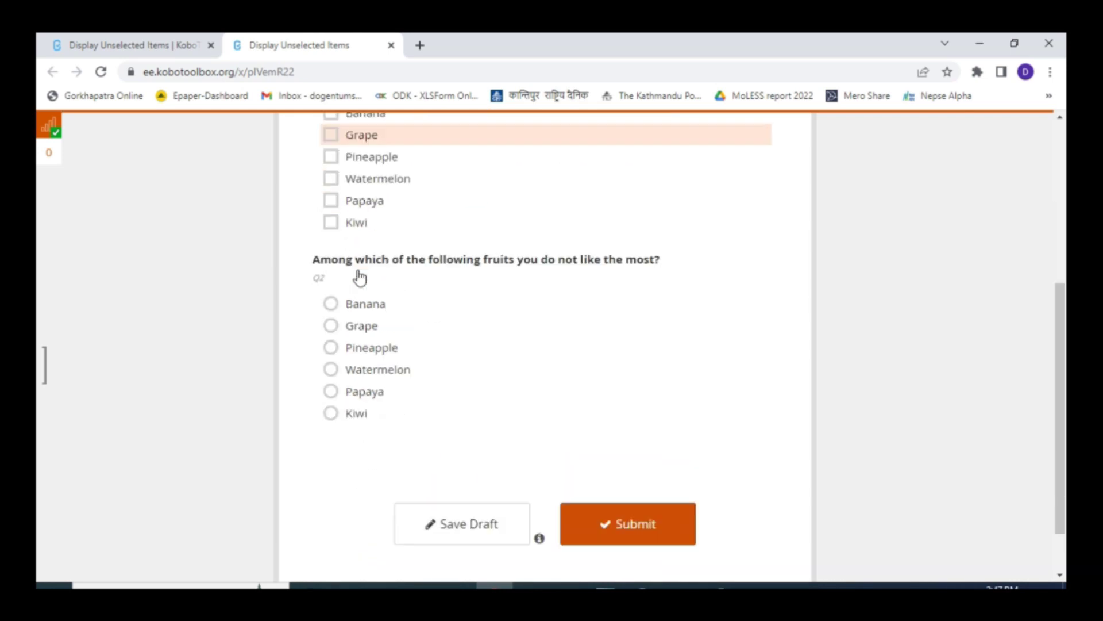
scroll(364, 294, down, 1)
scroll(419, 349, up, 4)
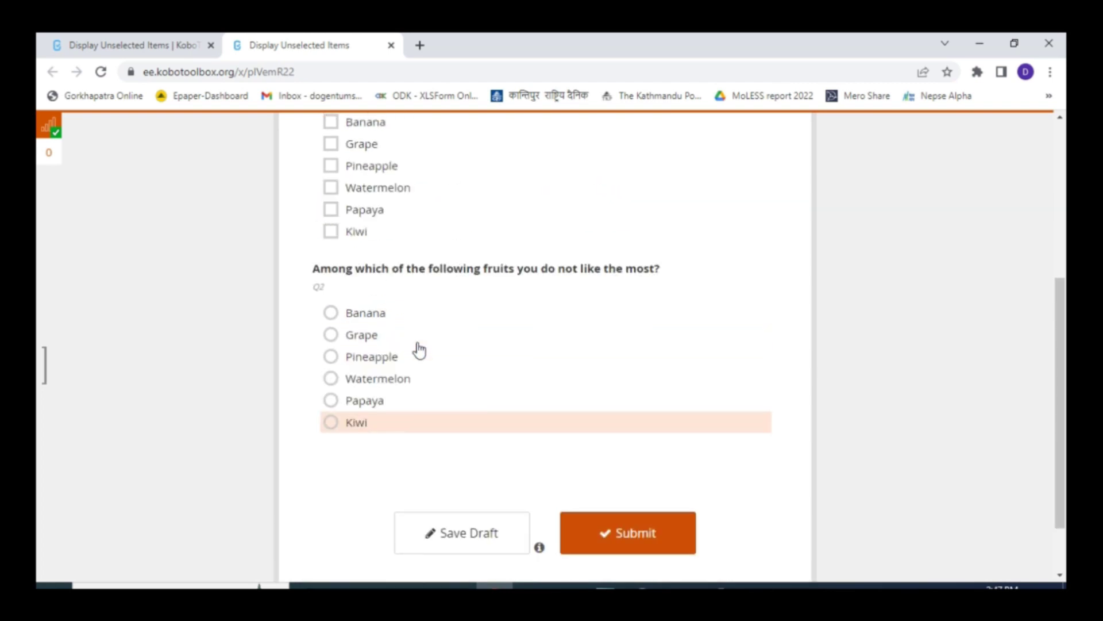
click(378, 278)
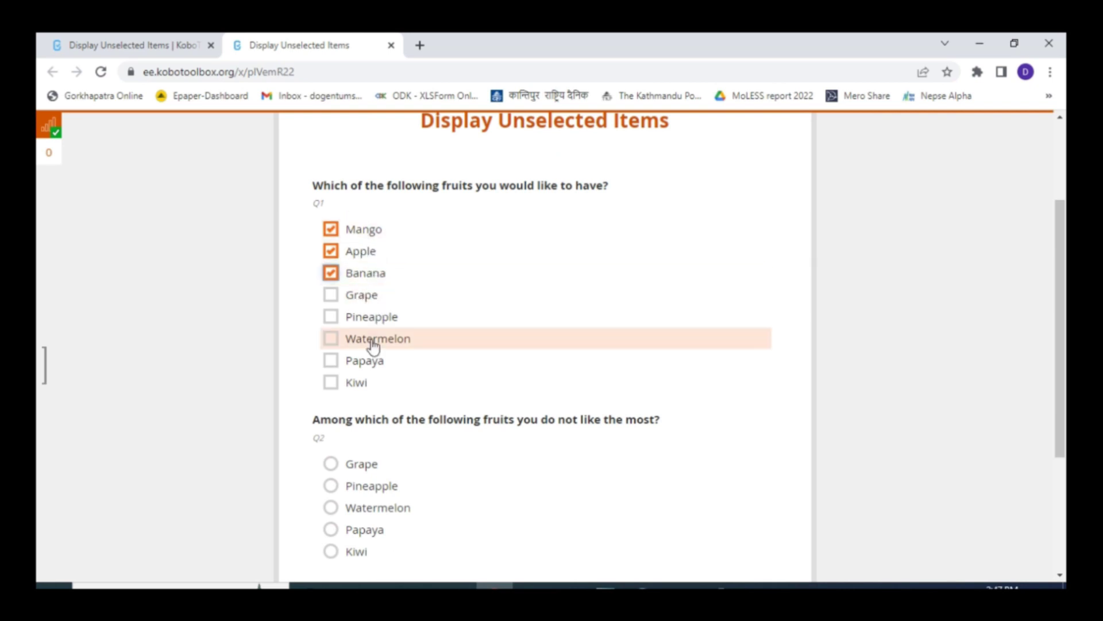
scroll(370, 374, down, 3)
scroll(377, 361, up, 1)
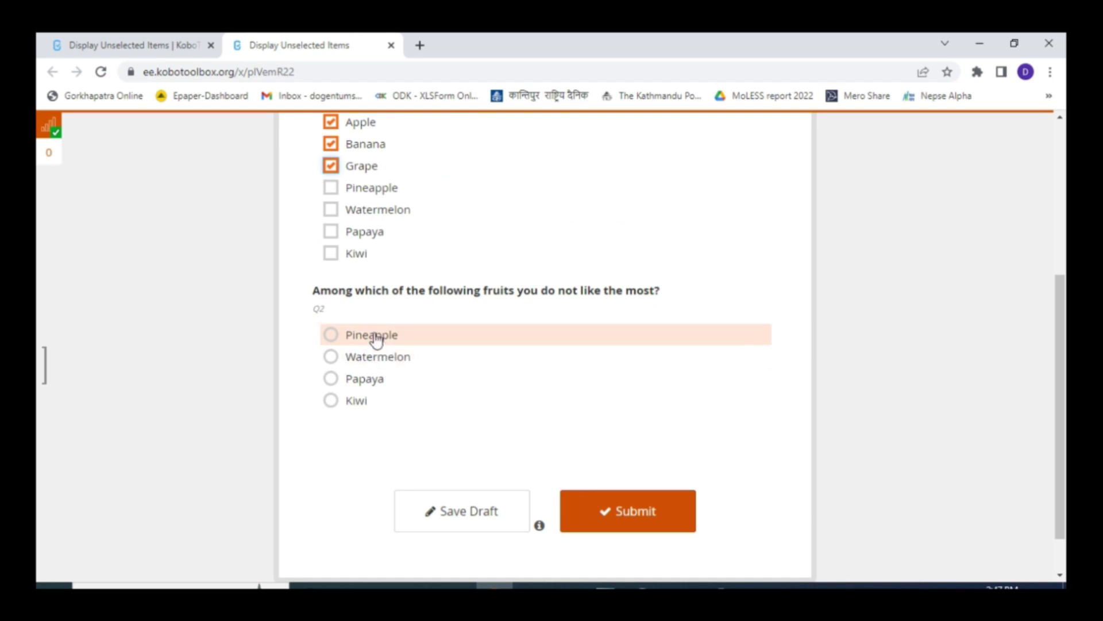
click(374, 337)
Submit the test response
click(648, 527)
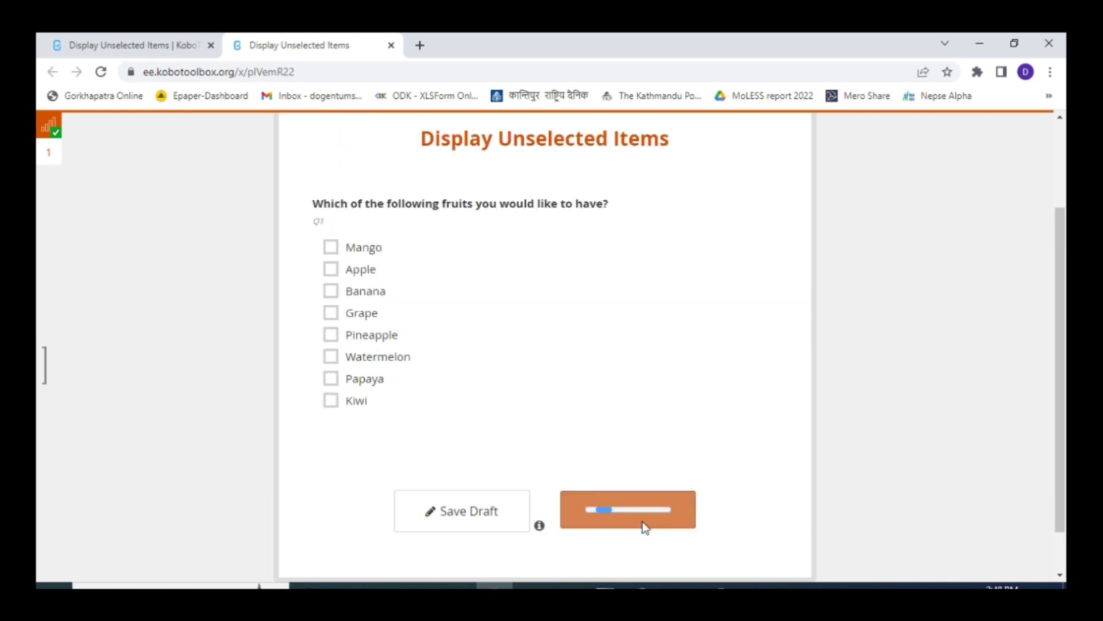